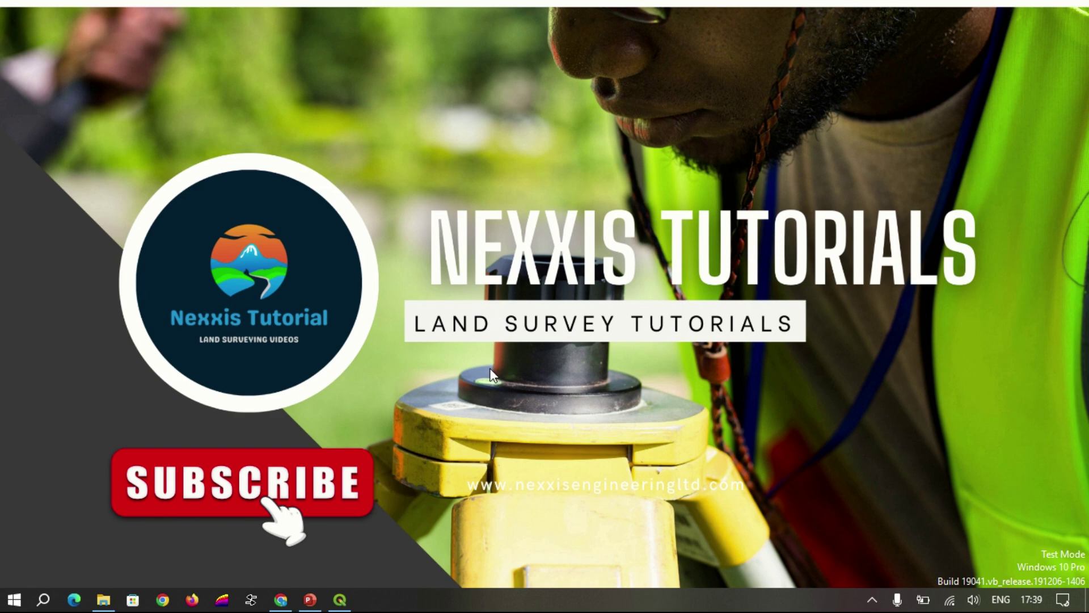
Step: Bring forward the QGIS project showing the red TNB.kmz boundary on Google Satellite
{"action": "left_click", "coordinate": [340, 601]}
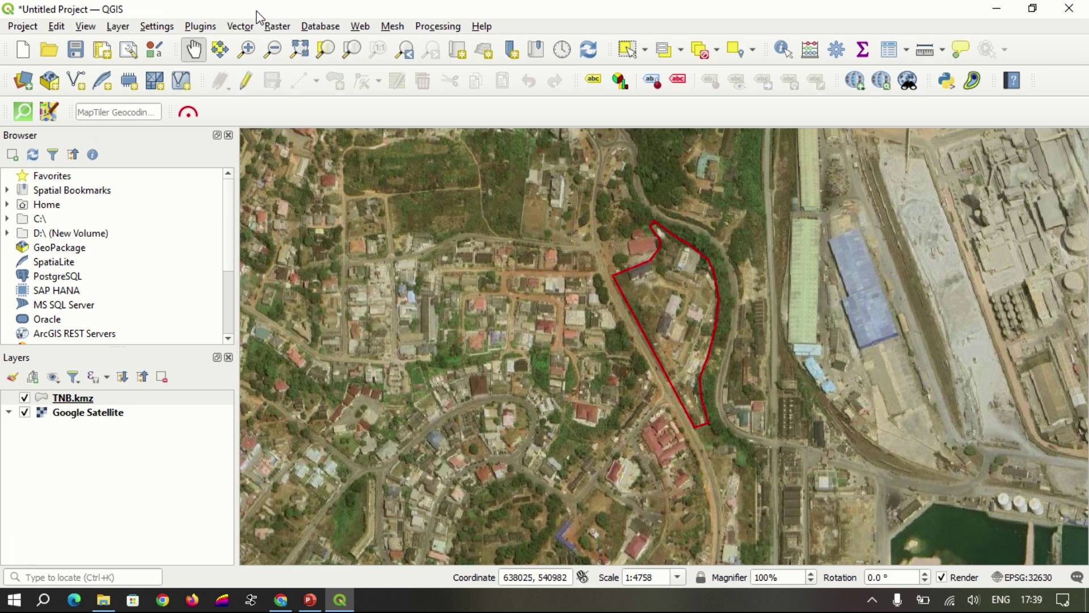
Step: Launch Regular Points from the Vector > Research Tools menu
{"action": "left_click", "coordinate": [251, 26]}
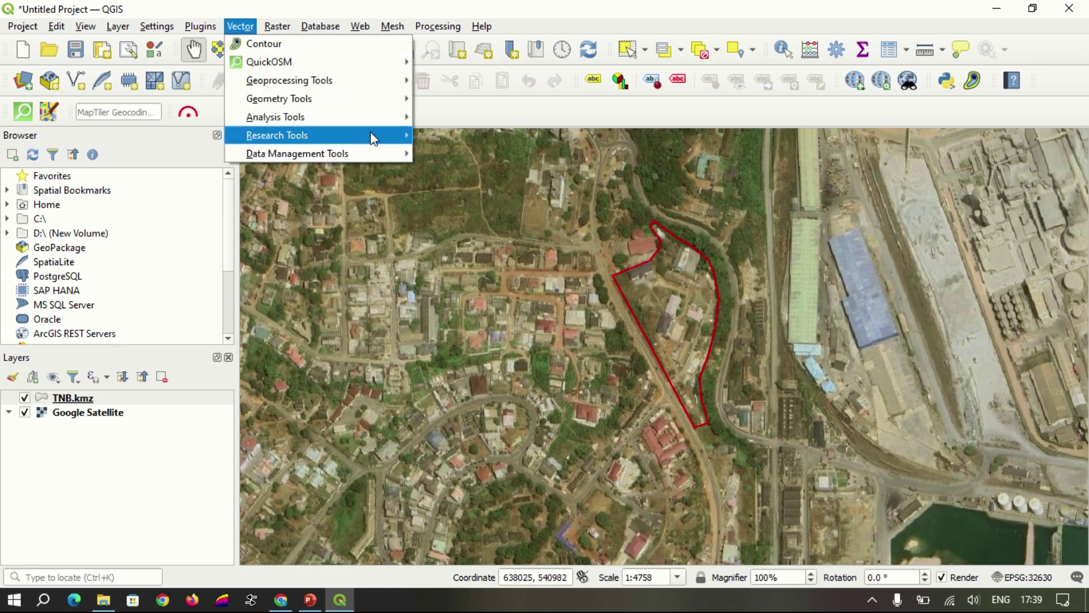
{"action": "mouse_move", "coordinate": [277, 135]}
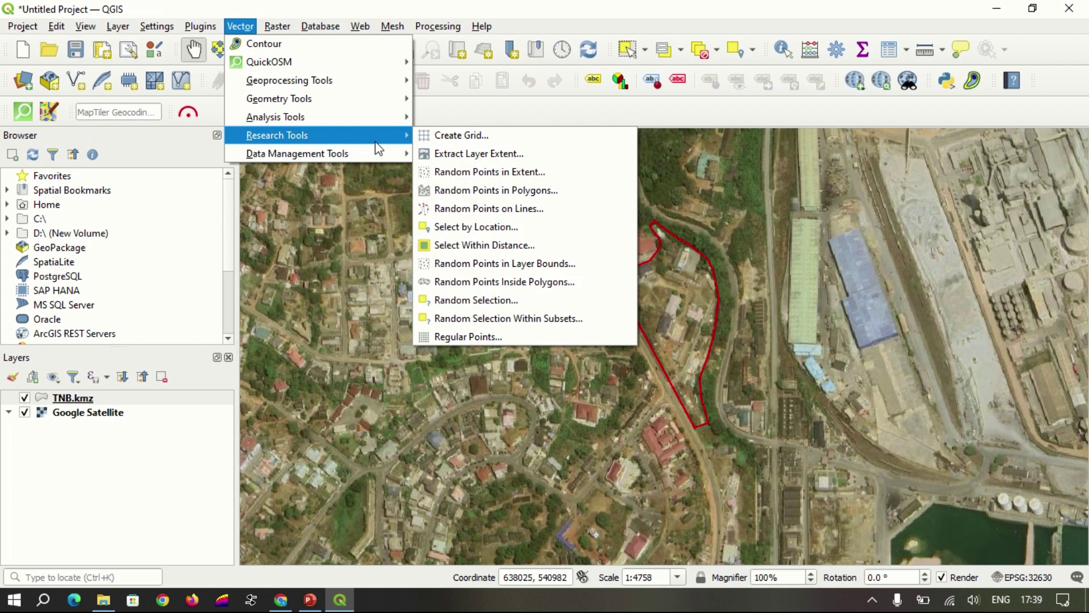
{"action": "left_click", "coordinate": [519, 337]}
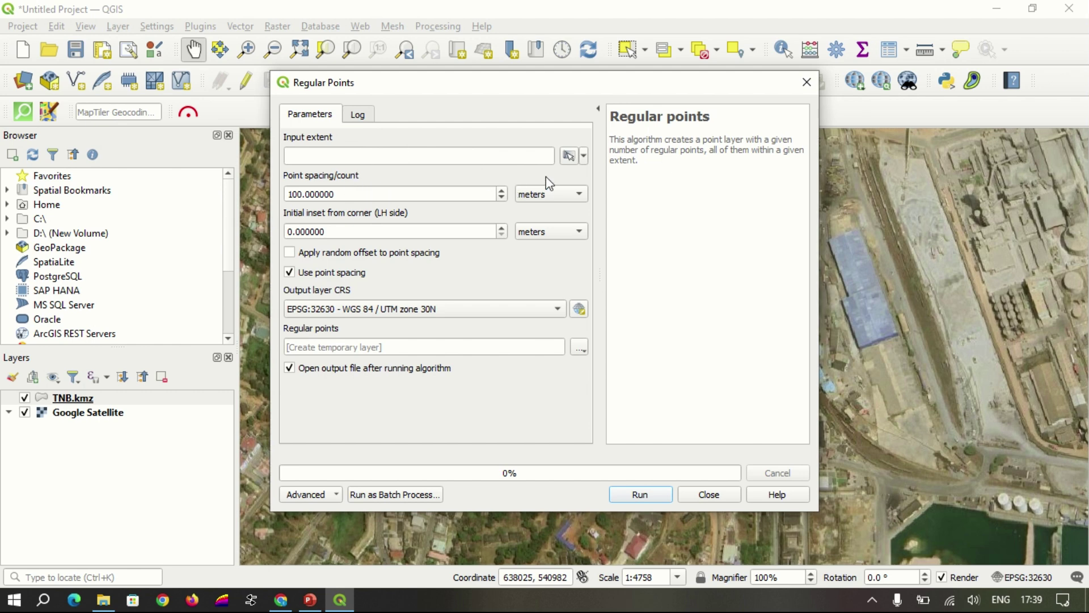
Step: Draw the input extent as a rectangle enclosing the site boundary on the map canvas
{"action": "left_click", "coordinate": [570, 155]}
{"action": "left_click", "coordinate": [582, 157]}
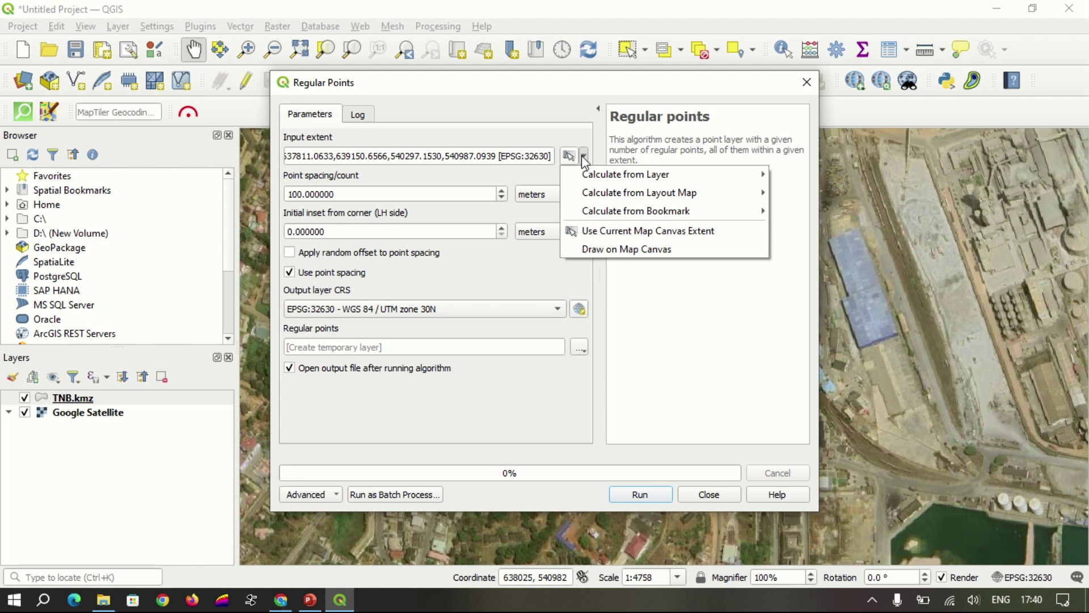
{"action": "left_click", "coordinate": [583, 156]}
{"action": "left_click", "coordinate": [584, 156]}
{"action": "left_click", "coordinate": [630, 249]}
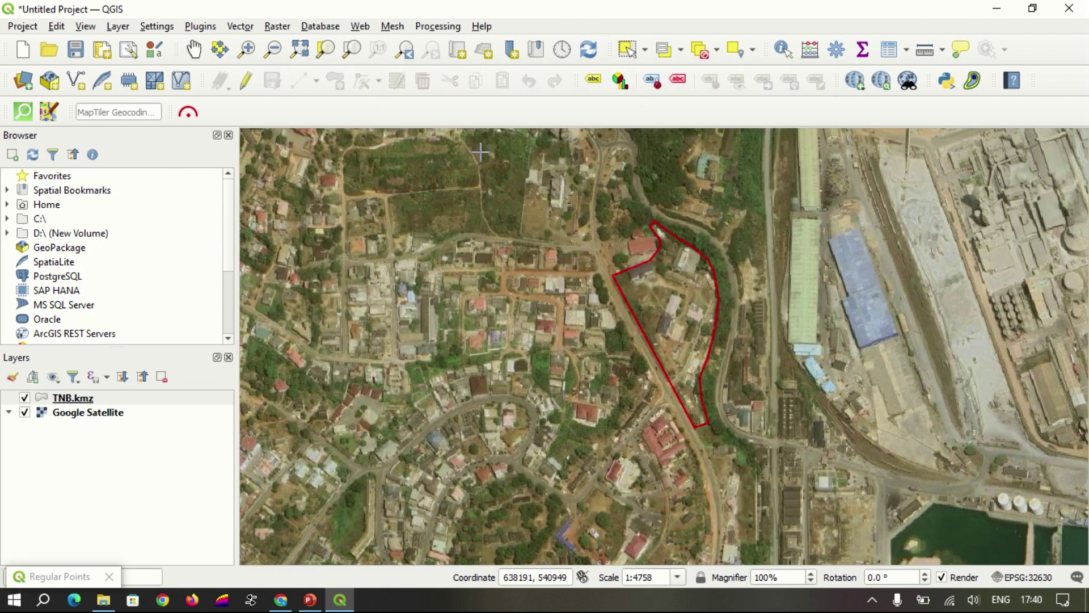
{"action": "mouse_move", "coordinate": [480, 150]}
{"action": "left_mouse_down"}
{"action": "mouse_move", "coordinate": [851, 481]}
{"action": "mouse_move", "coordinate": [913, 517]}
{"action": "left_mouse_up"}
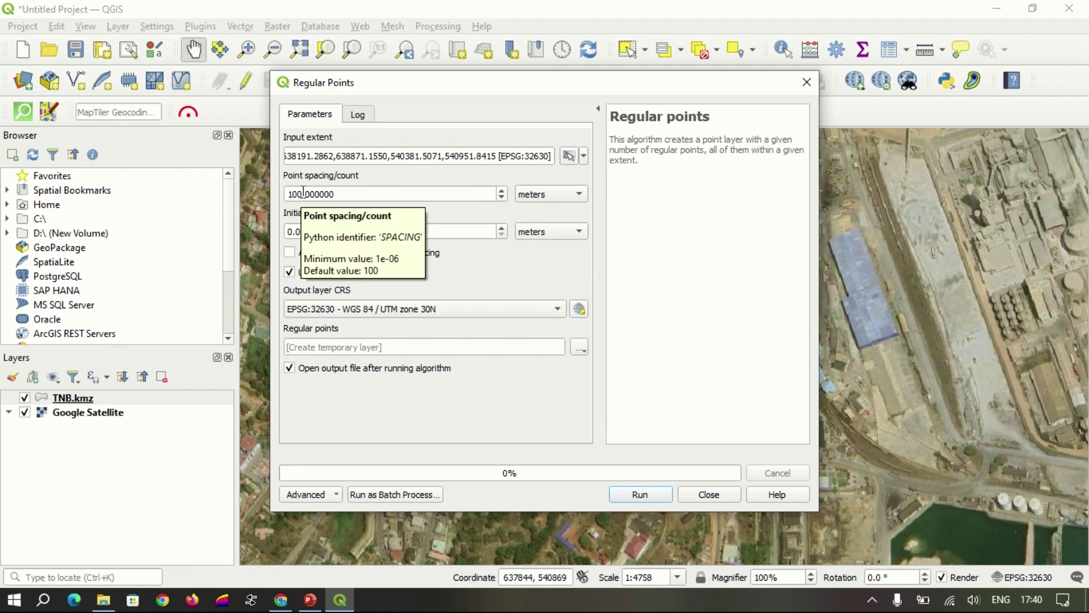
Step: Generate the points with 10 m spacing in project CRS EPSG:32630
{"action": "left_click_drag", "start_coordinate": [303, 194], "coordinate": [290, 196]}
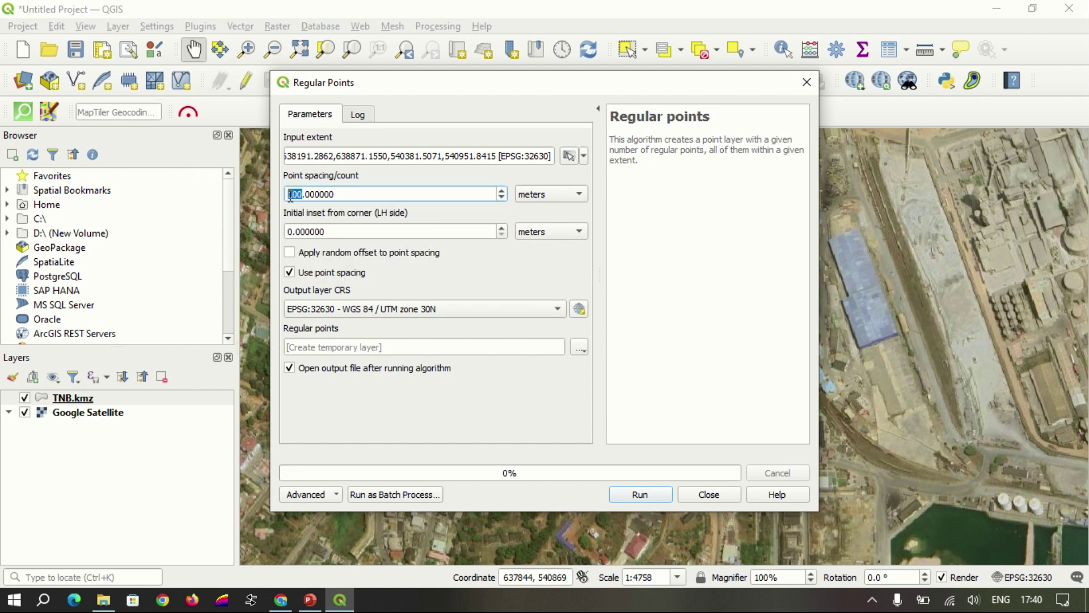
{"action": "type", "text": "1"}
{"action": "type", "text": "0"}
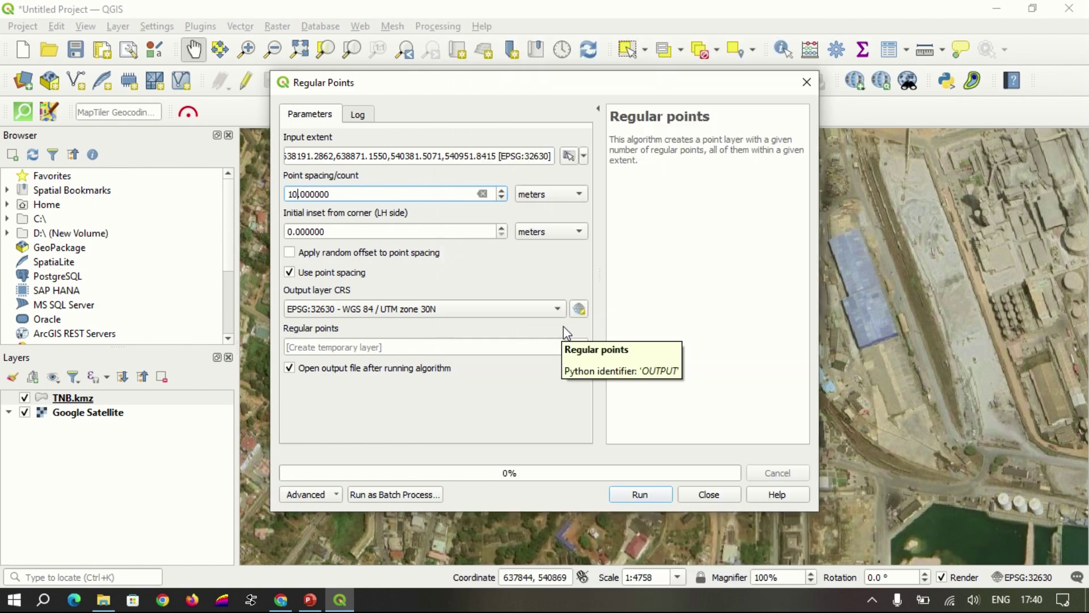
{"action": "left_click", "coordinate": [562, 316]}
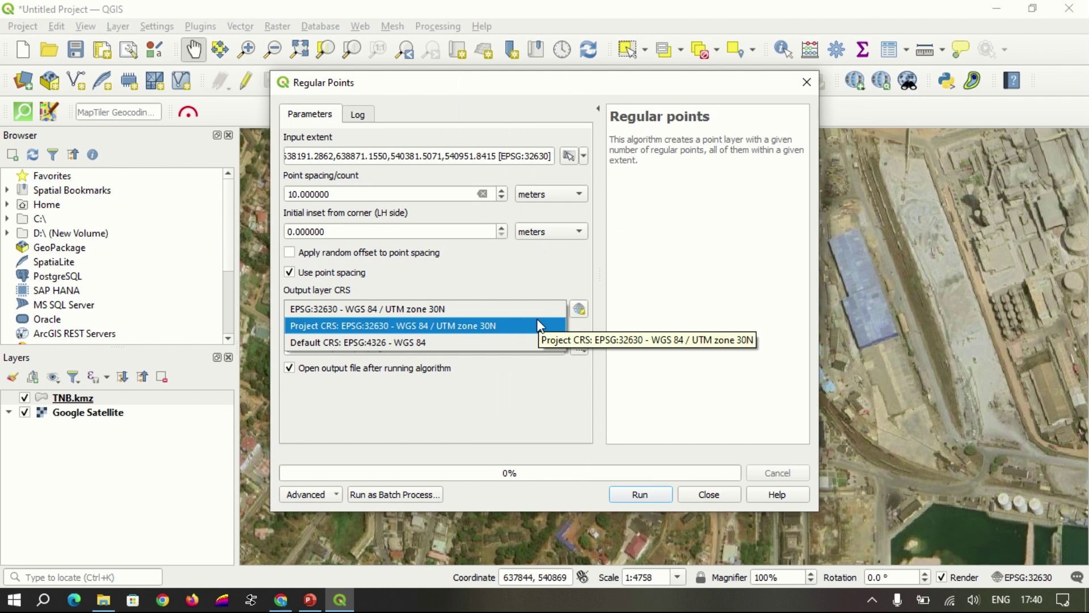
{"action": "left_click", "coordinate": [538, 325]}
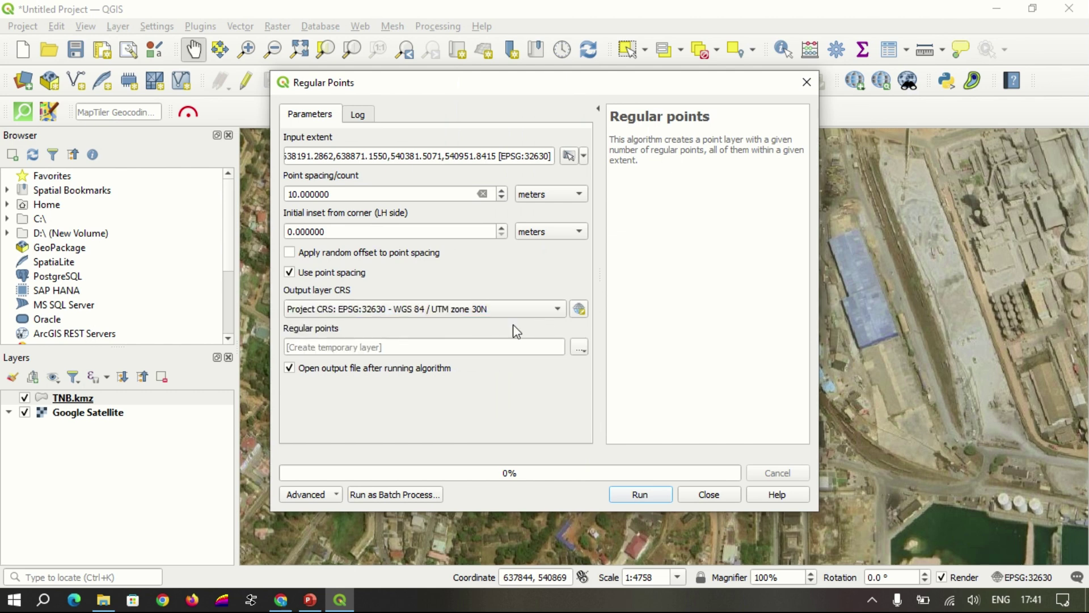
{"action": "left_click", "coordinate": [638, 494]}
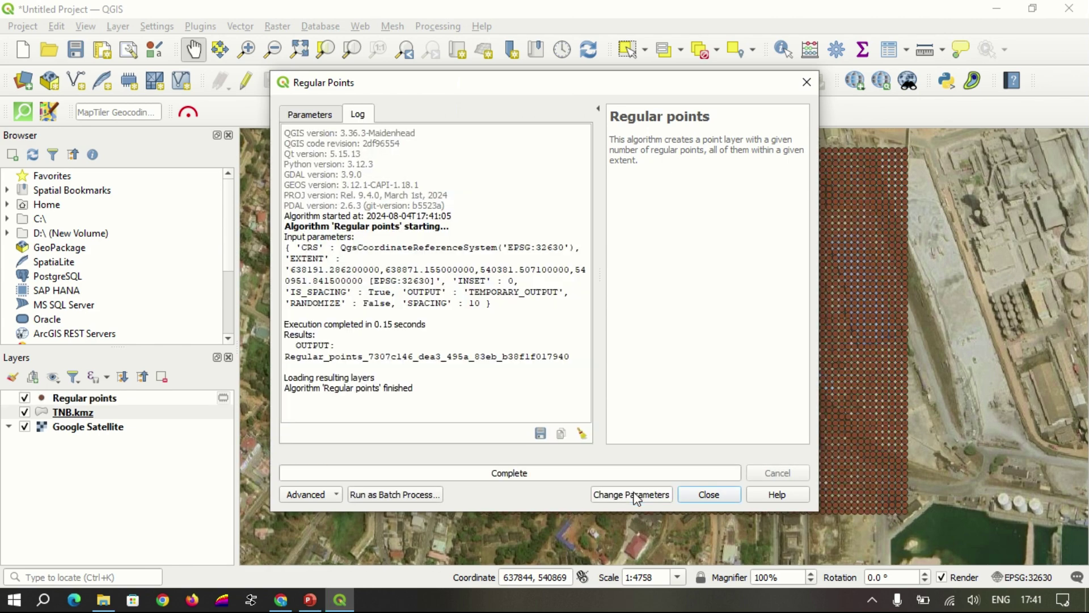
{"action": "left_click", "coordinate": [709, 495]}
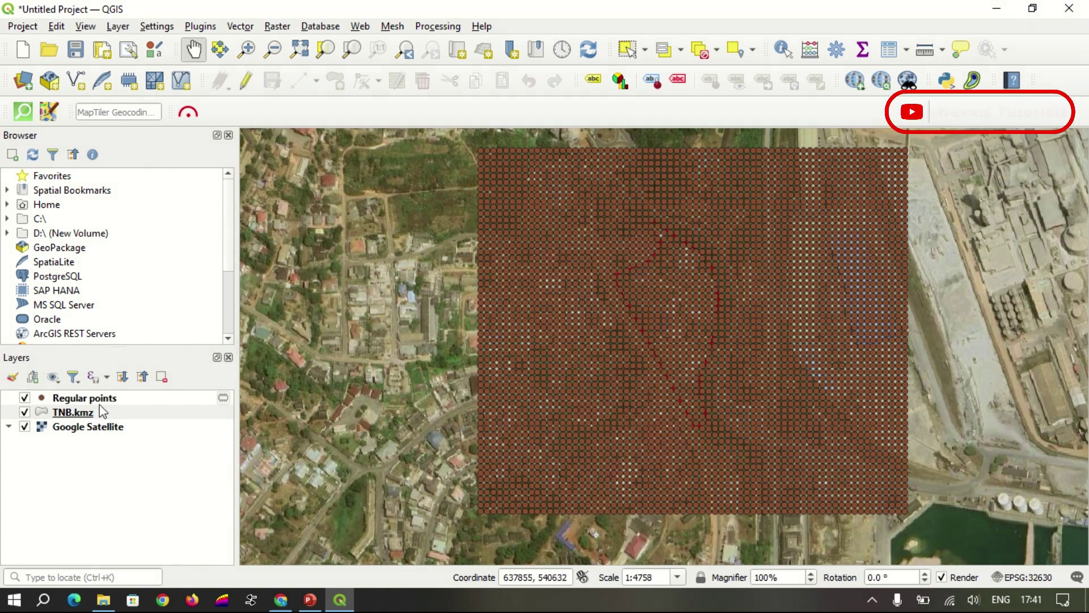
Step: Review the 3944 Regular points features in the attribute table, then reselect the layer
{"action": "left_click", "coordinate": [102, 400]}
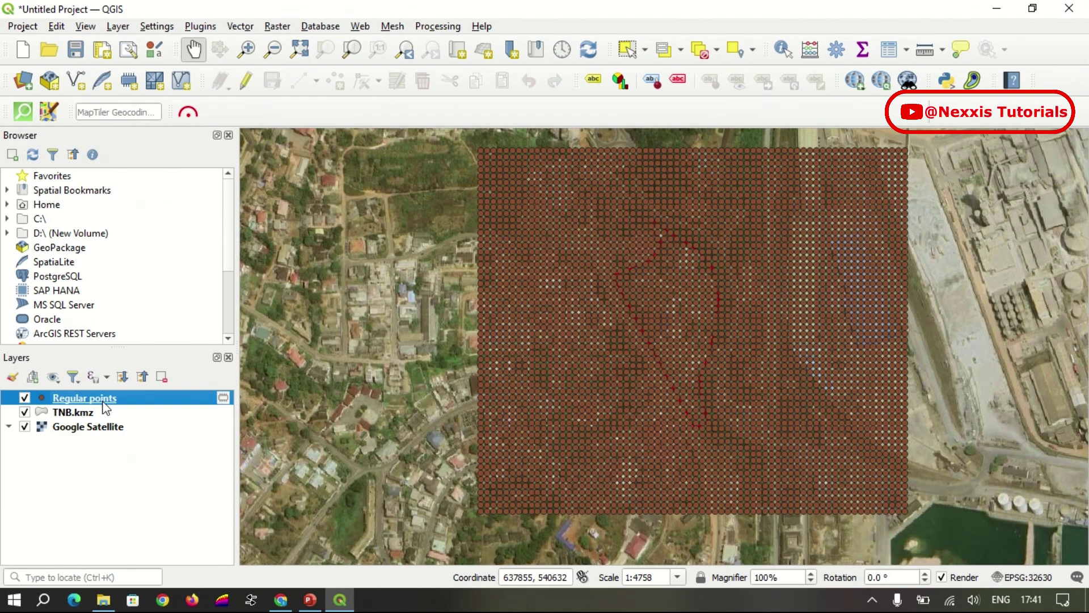
{"action": "right_click", "coordinate": [102, 407]}
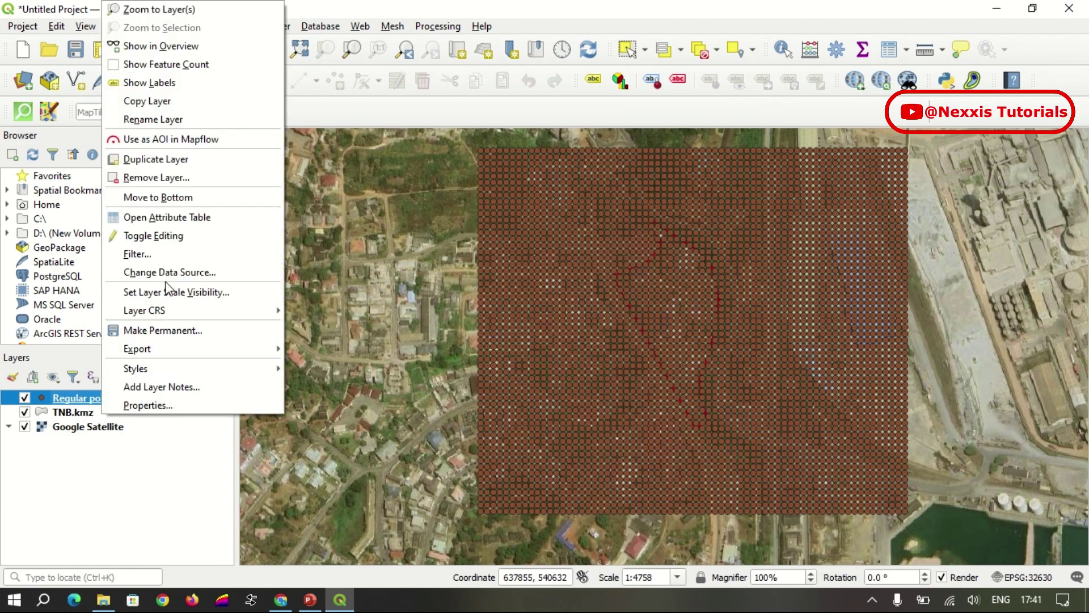
{"action": "left_click", "coordinate": [196, 217]}
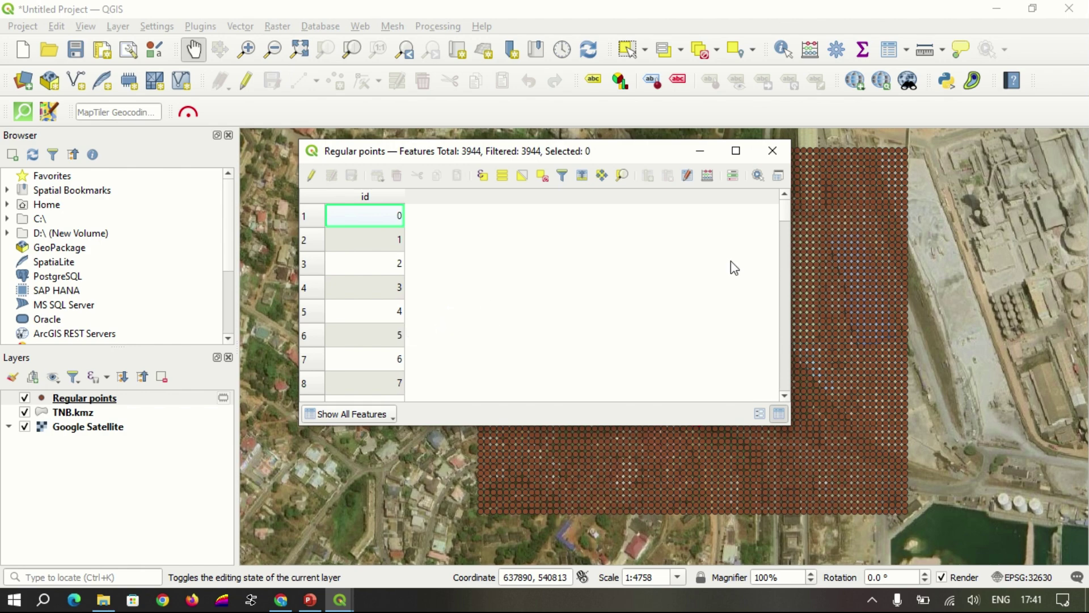
{"action": "left_click", "coordinate": [781, 151]}
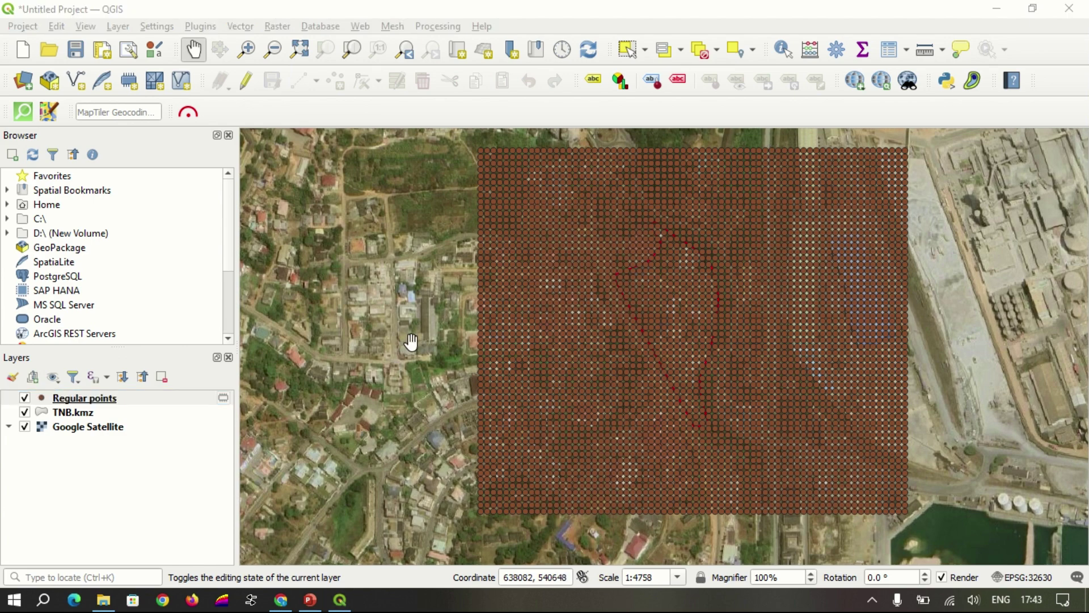
{"action": "left_click", "coordinate": [119, 401]}
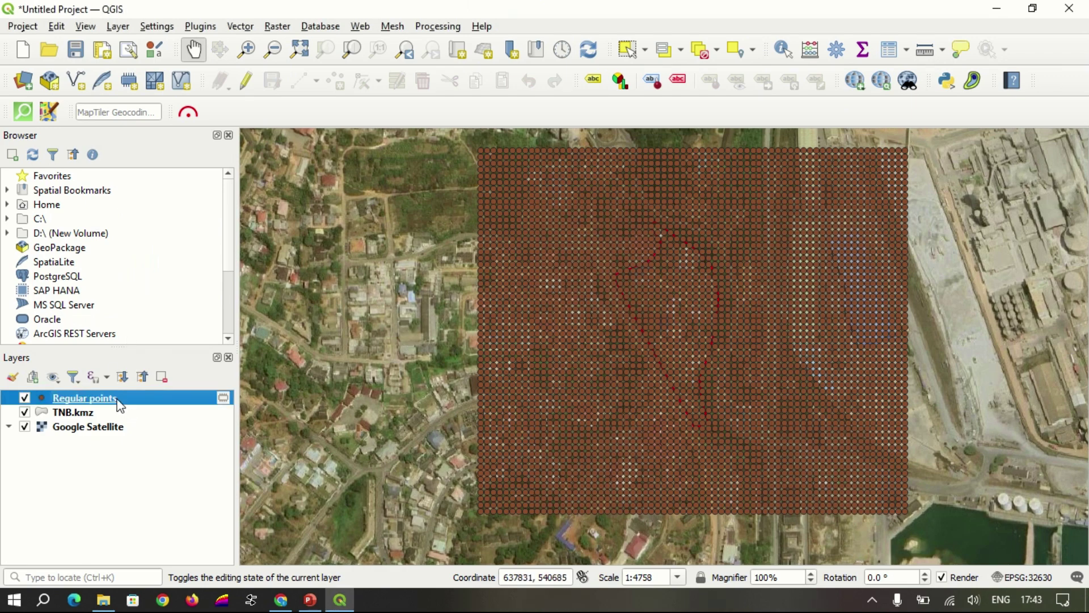
{"action": "right_click", "coordinate": [119, 404]}
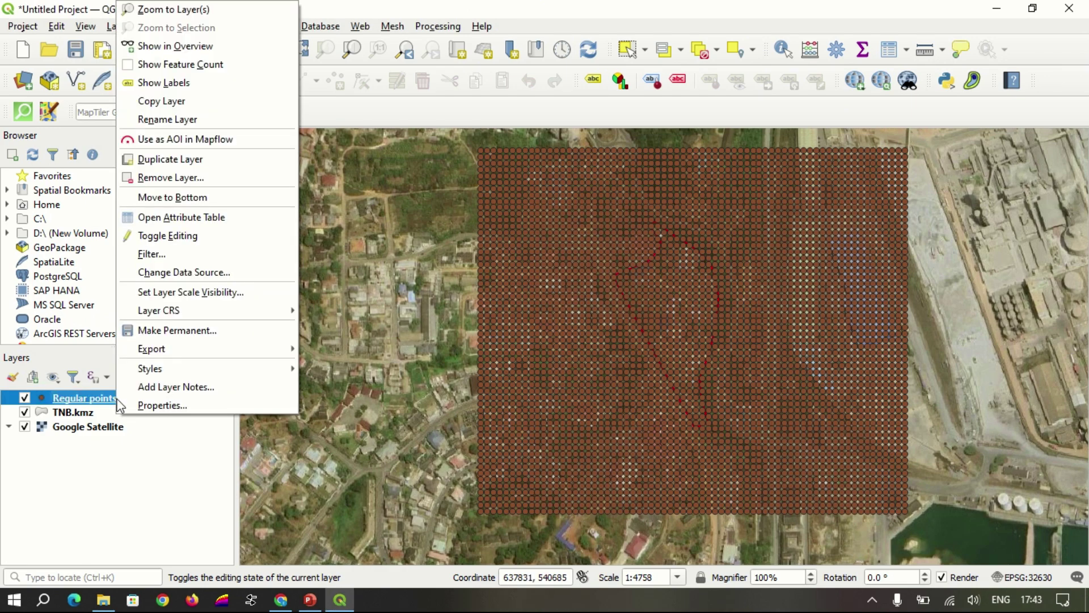
{"action": "mouse_move", "coordinate": [152, 348]}
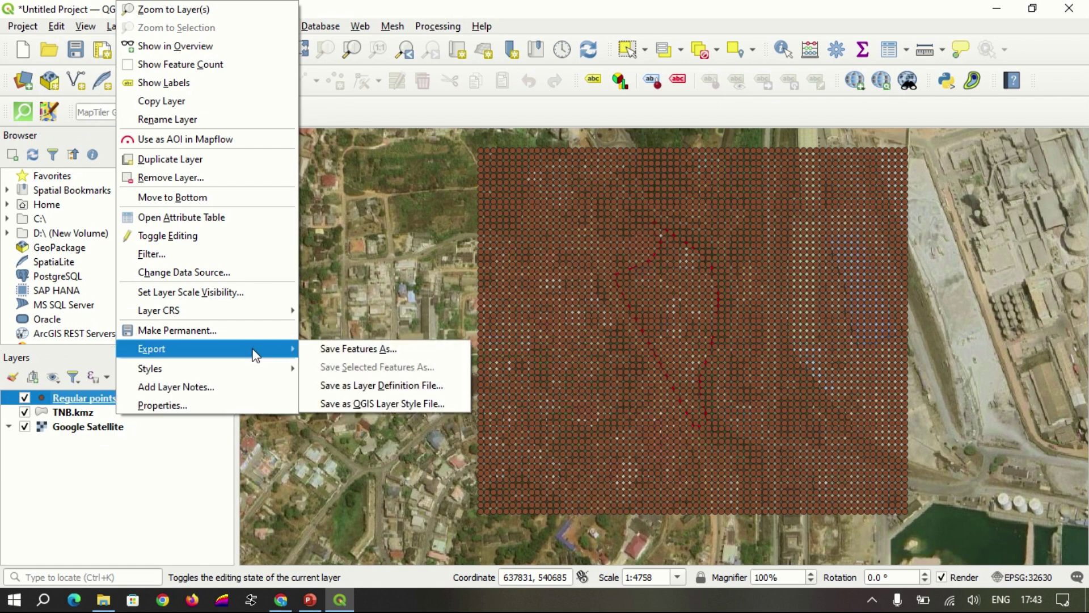
Step: Save the Regular points layer as KML named REG_GRID in the GE folder
{"action": "left_click", "coordinate": [335, 350]}
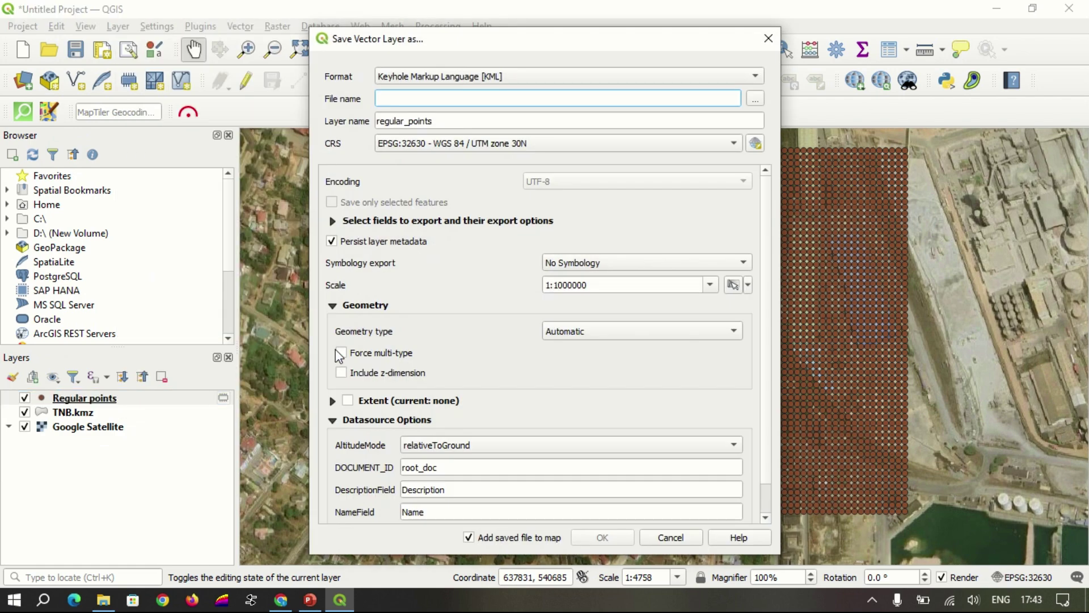
{"action": "left_click", "coordinate": [755, 76]}
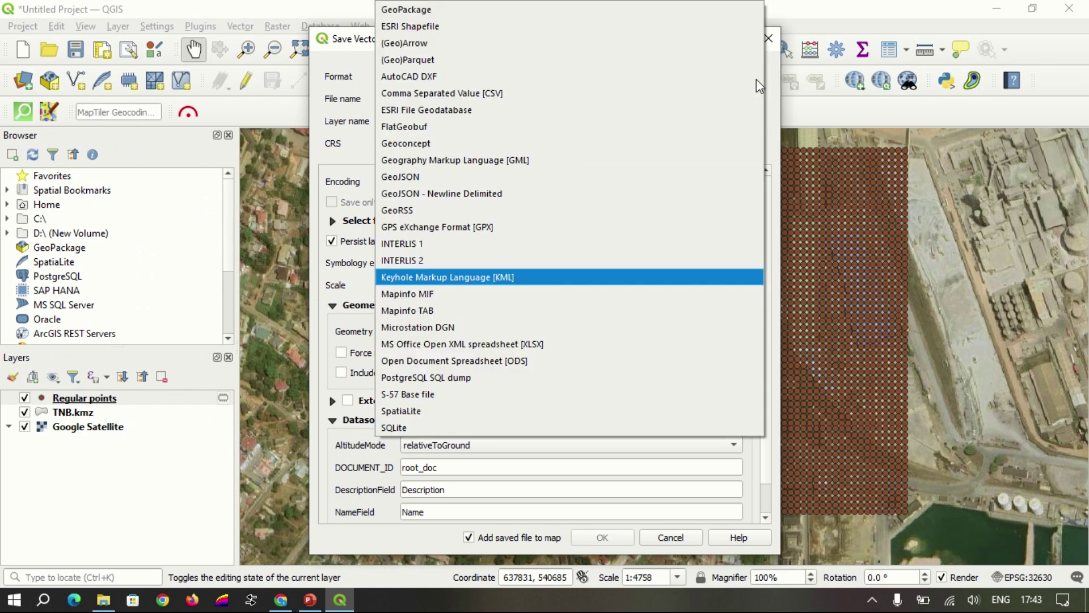
{"action": "left_click", "coordinate": [494, 278]}
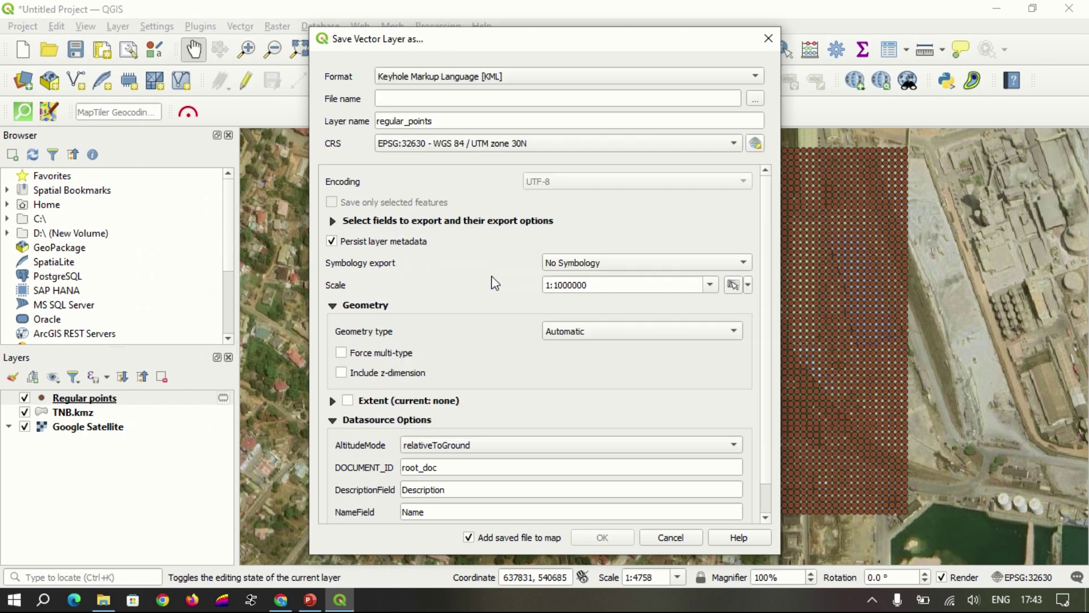
{"action": "left_click", "coordinate": [756, 100]}
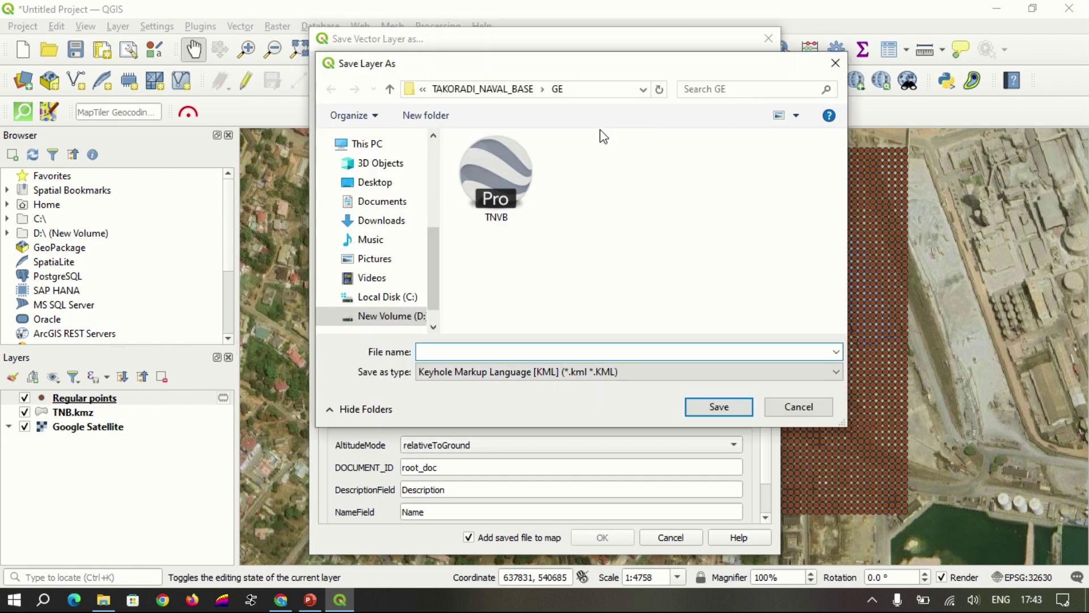
{"action": "mouse_move", "coordinate": [577, 72]}
{"action": "left_mouse_down"}
{"action": "mouse_move", "coordinate": [611, 226]}
{"action": "mouse_move", "coordinate": [547, 184]}
{"action": "mouse_move", "coordinate": [554, 60]}
{"action": "left_mouse_up"}
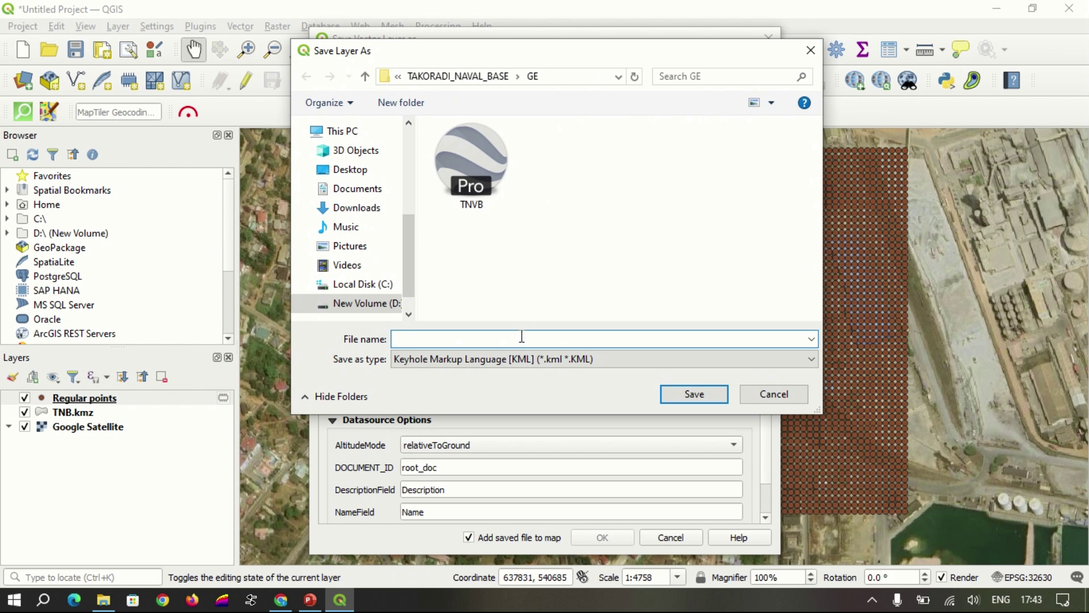
{"action": "type", "text": "REG"}
{"action": "type", "text": "_GRI"}
{"action": "type", "text": "D"}
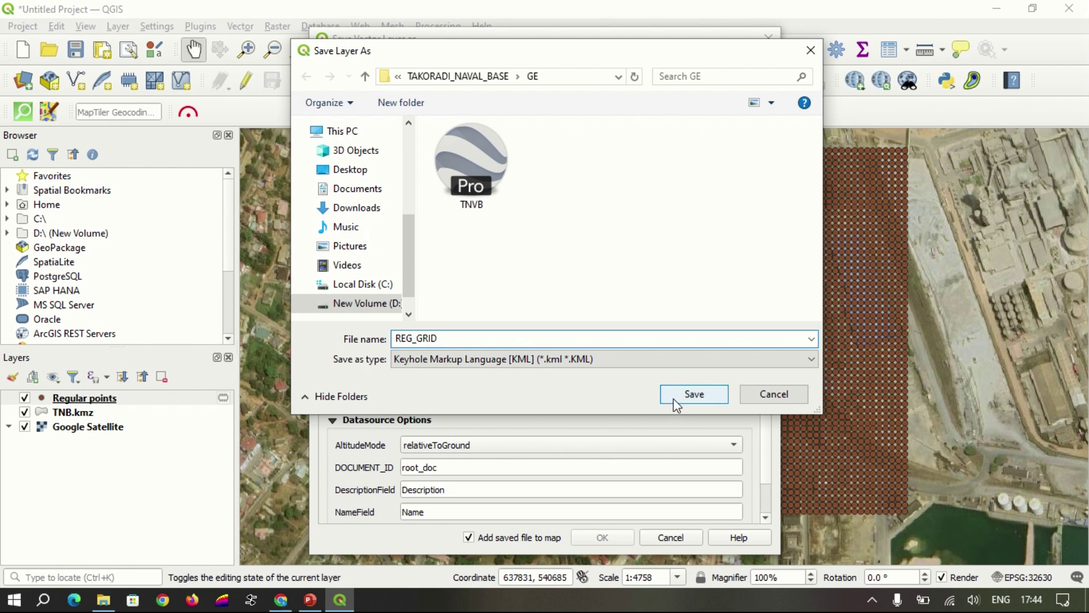
{"action": "left_click", "coordinate": [673, 397]}
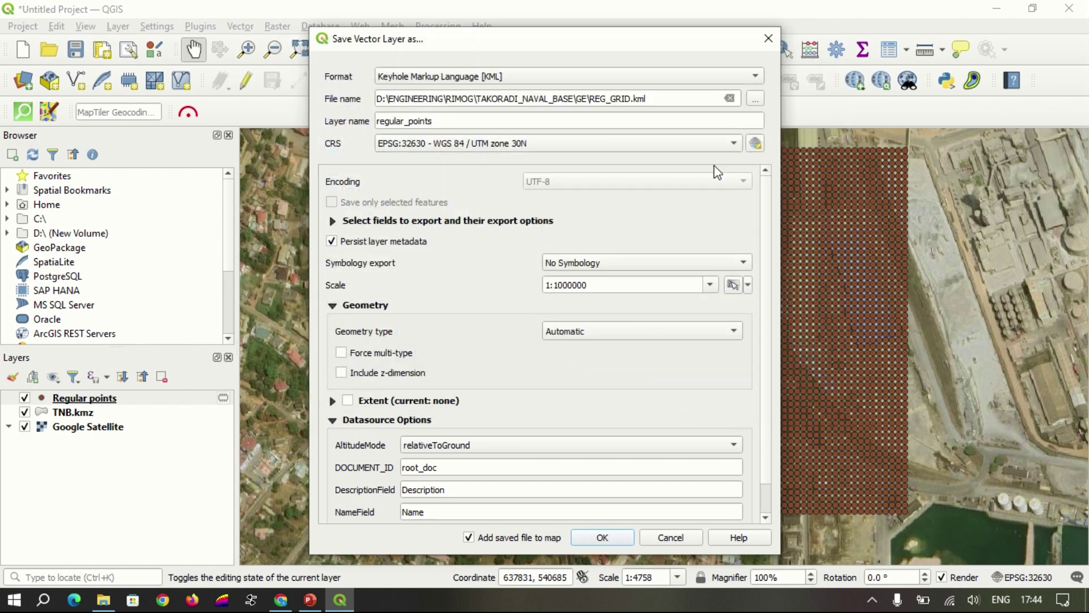
Step: Export using the project CRS without adding the saved file to the map
{"action": "left_click", "coordinate": [737, 145]}
{"action": "left_click", "coordinate": [722, 161]}
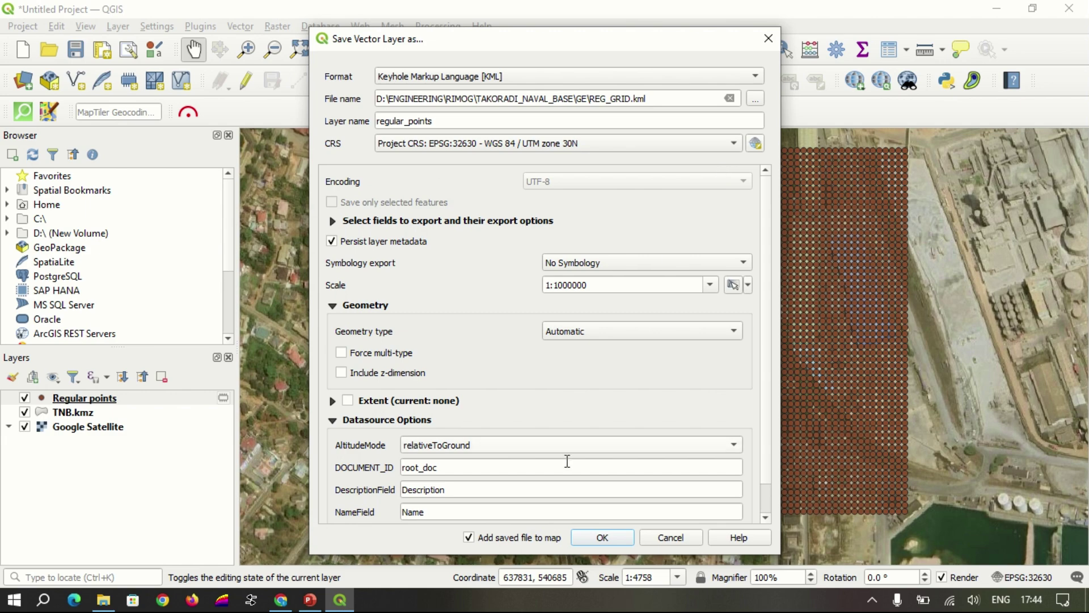
{"action": "left_click", "coordinate": [469, 539]}
{"action": "left_click", "coordinate": [603, 537]}
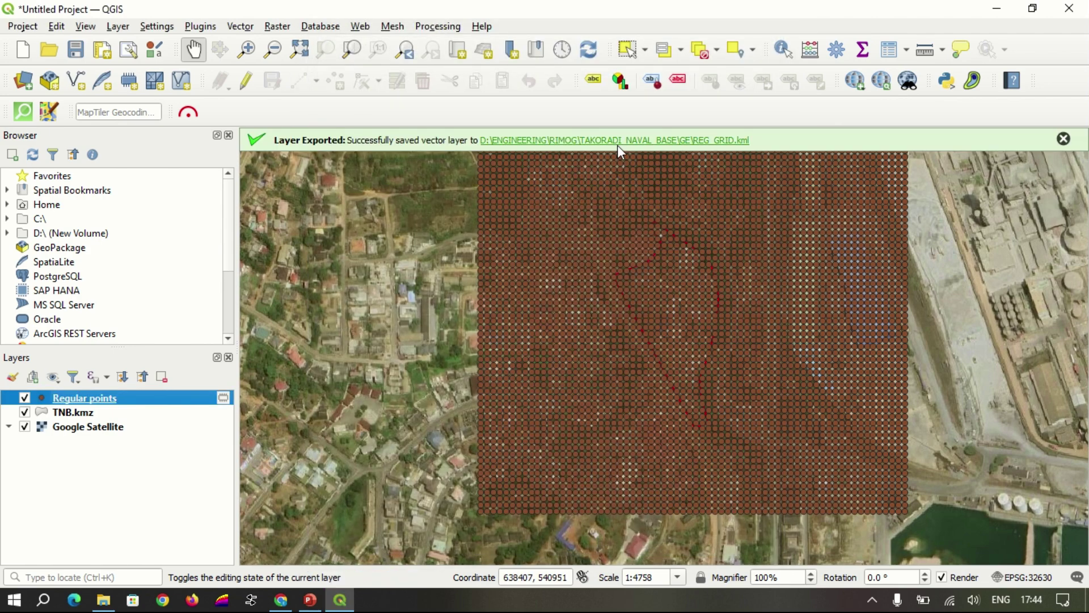
{"action": "left_click", "coordinate": [619, 140]}
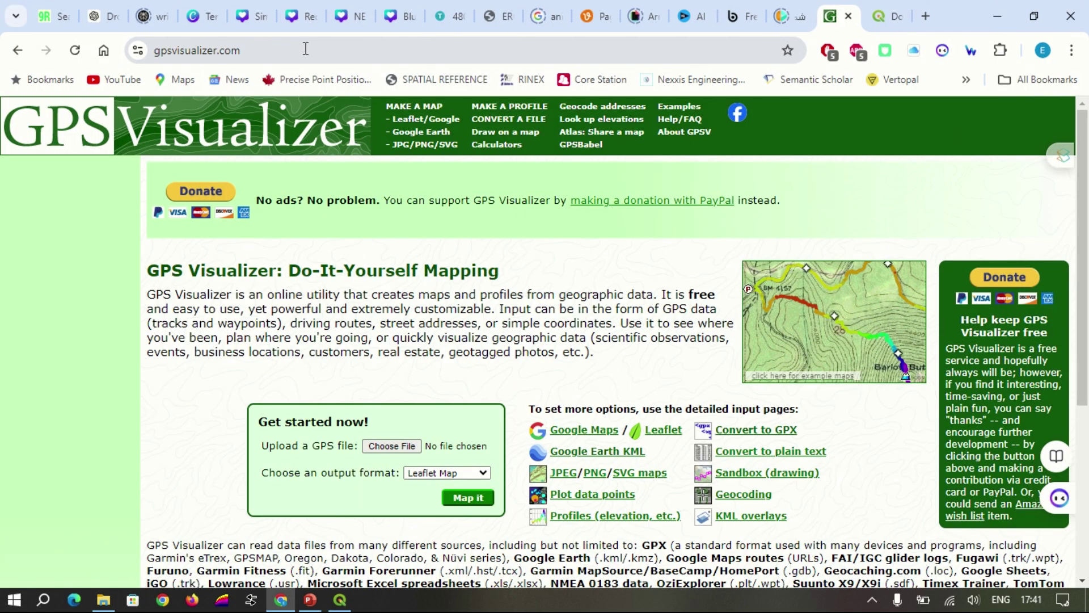
Step: Reload the gpsvisualizer.com home page in the browser
{"action": "left_click", "coordinate": [306, 53]}
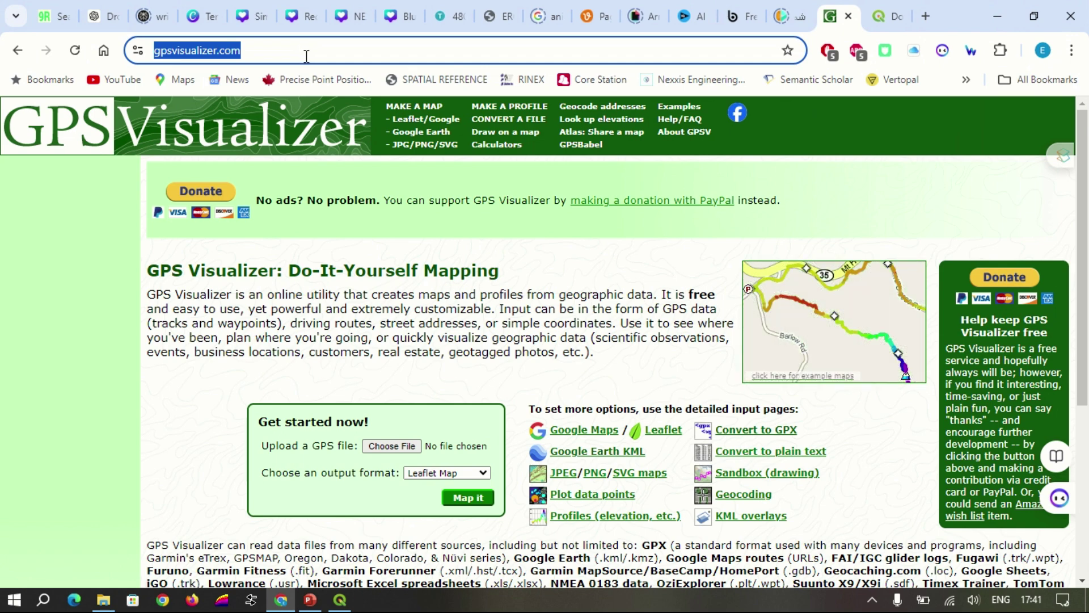
{"action": "left_click", "coordinate": [80, 261]}
{"action": "scroll", "coordinate": [79, 262], "scroll_direction": "down", "scroll_amount": 1}
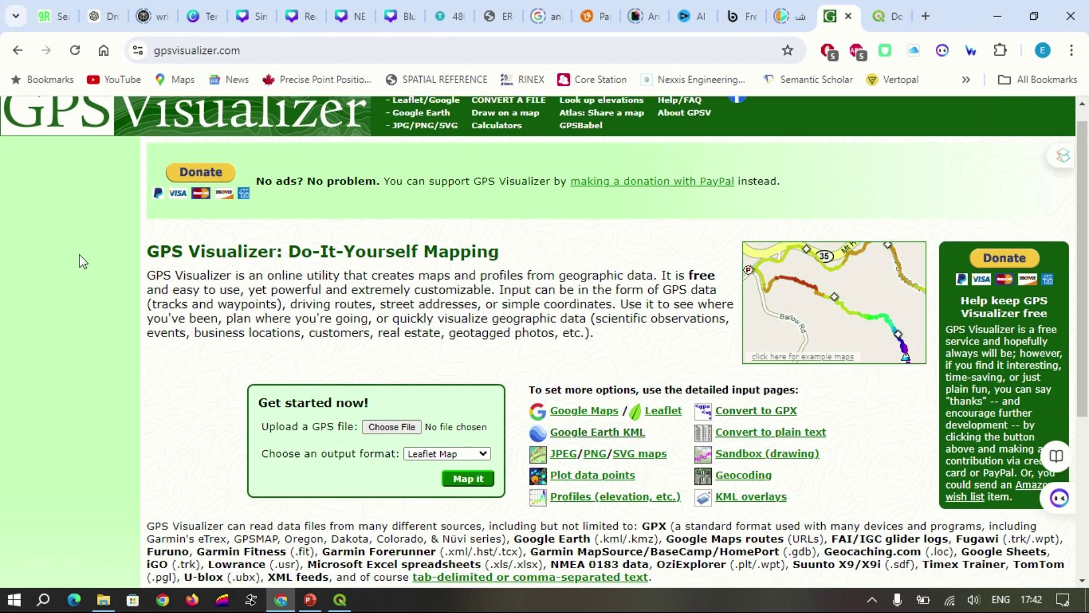
{"action": "scroll", "coordinate": [79, 262], "scroll_direction": "down", "scroll_amount": 3}
{"action": "scroll", "coordinate": [82, 262], "scroll_direction": "up", "scroll_amount": 3}
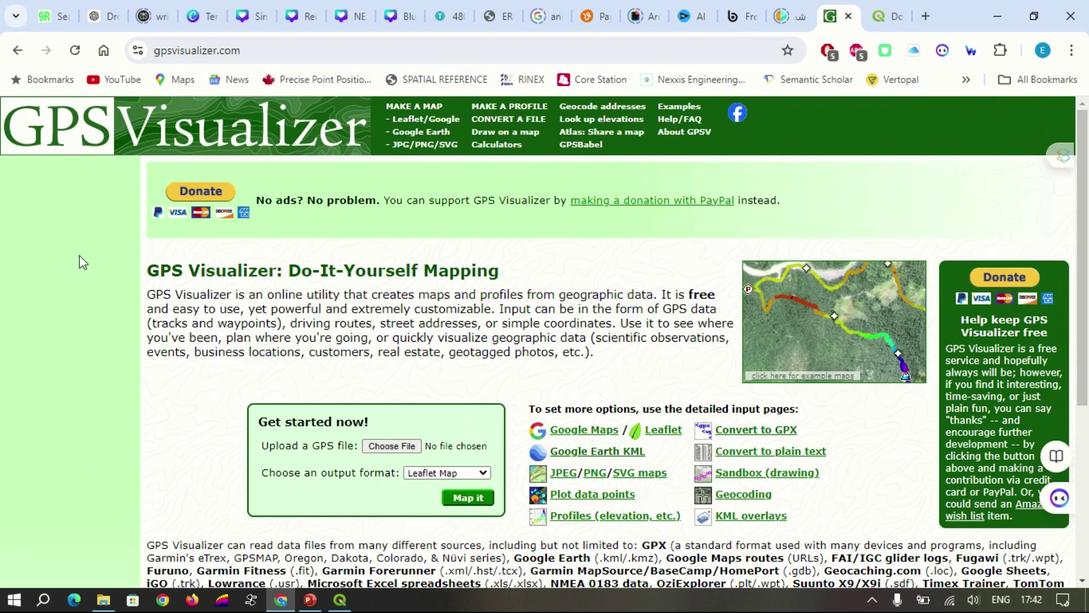
{"action": "key", "text": "F5"}
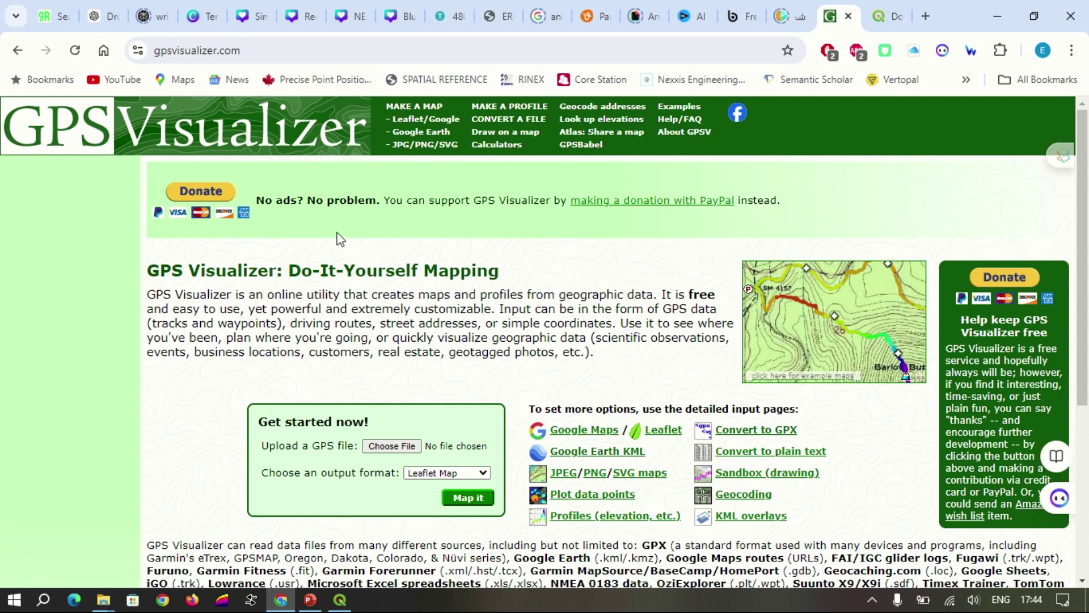
Step: Attach GE\REG_GRID.kml as File #1 in the Convert to GPX form
{"action": "left_click", "coordinate": [755, 430]}
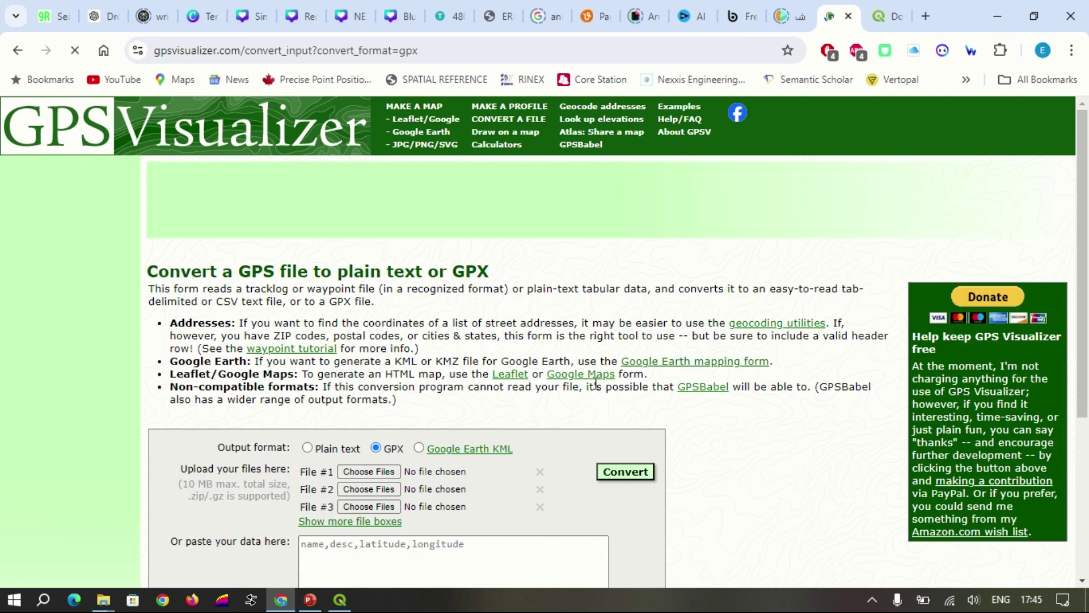
{"action": "scroll", "coordinate": [547, 368], "scroll_direction": "down", "scroll_amount": 2}
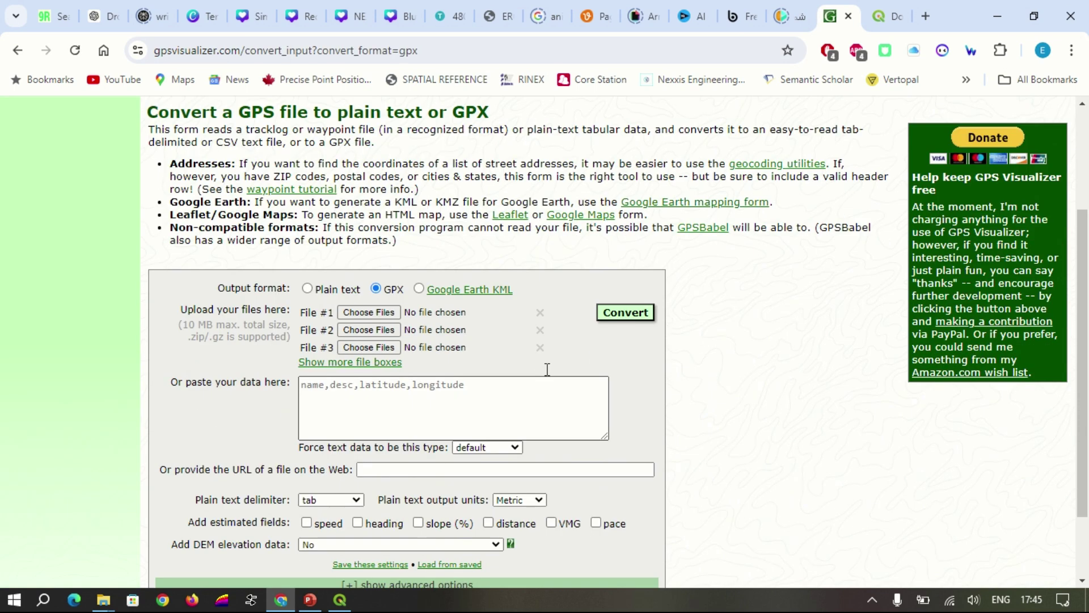
{"action": "left_click", "coordinate": [368, 313]}
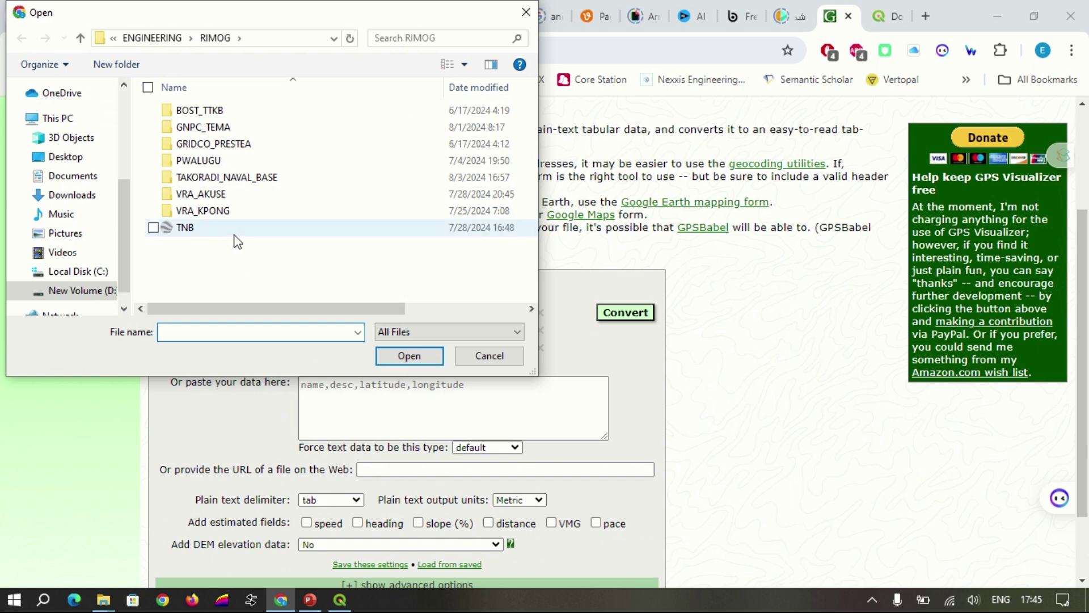
{"action": "double_click", "coordinate": [245, 180]}
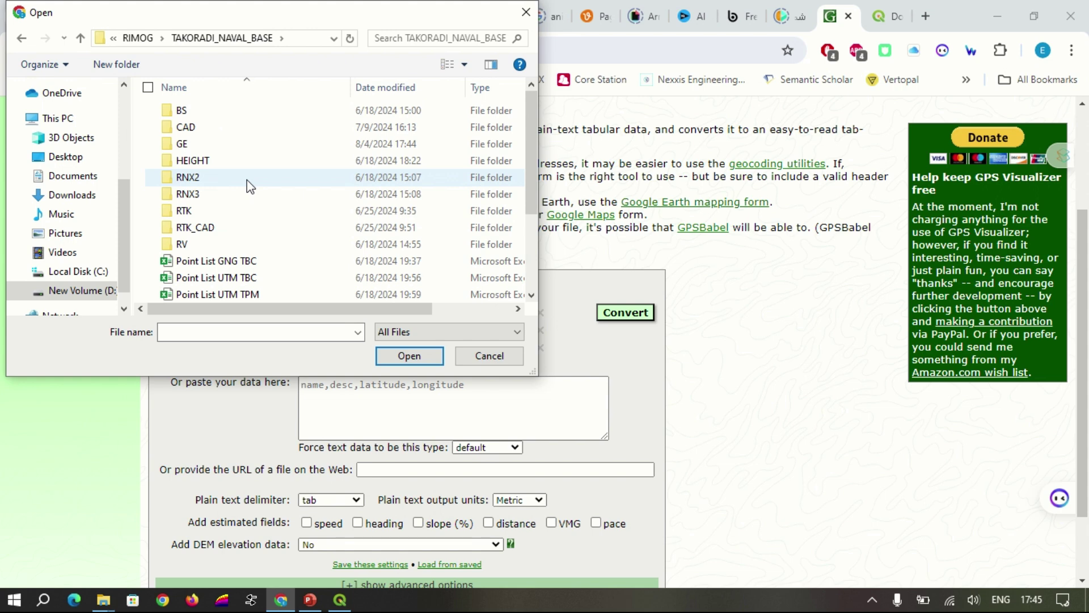
{"action": "double_click", "coordinate": [238, 145]}
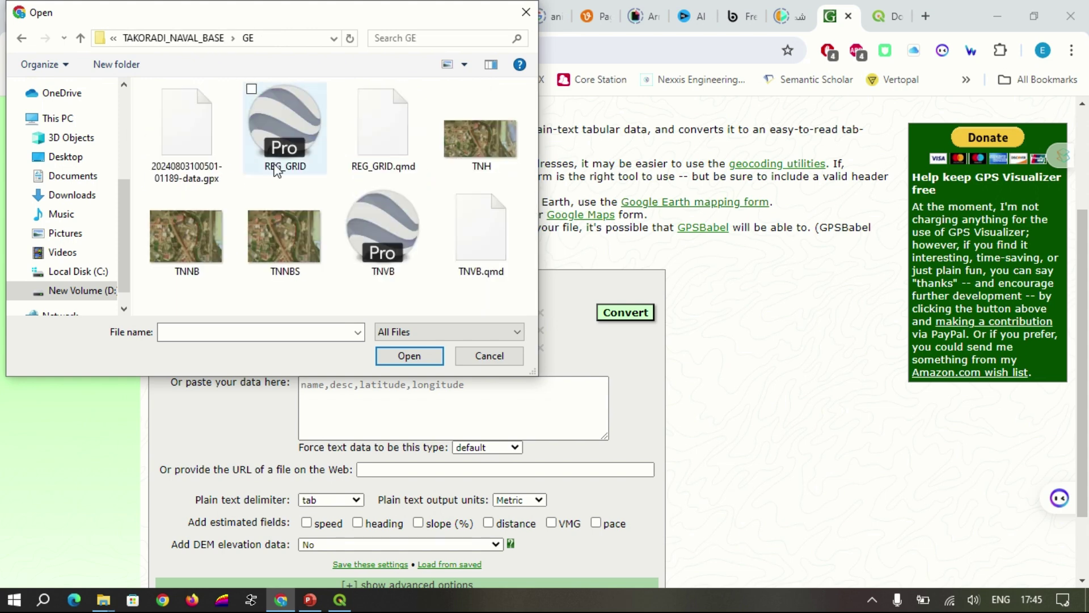
{"action": "left_click", "coordinate": [286, 125]}
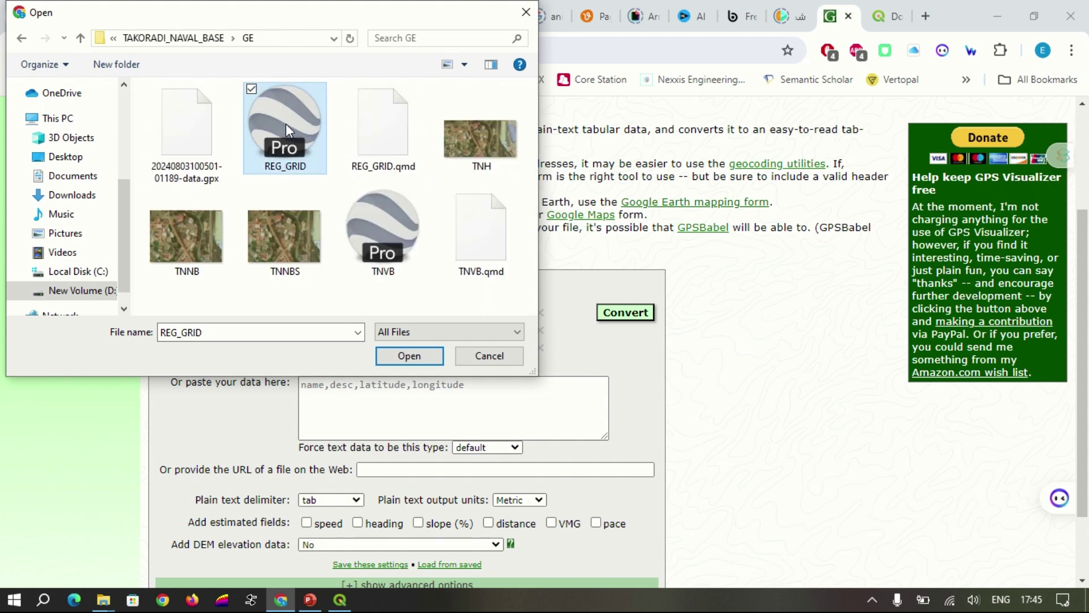
{"action": "left_click", "coordinate": [409, 356]}
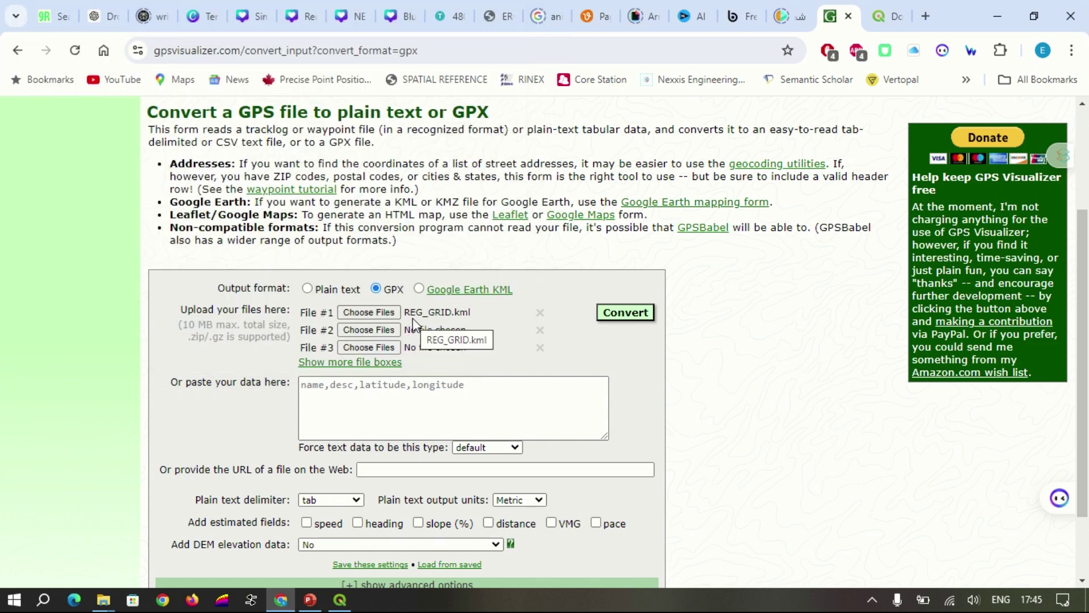
{"action": "scroll", "coordinate": [413, 318], "scroll_direction": "down", "scroll_amount": 2}
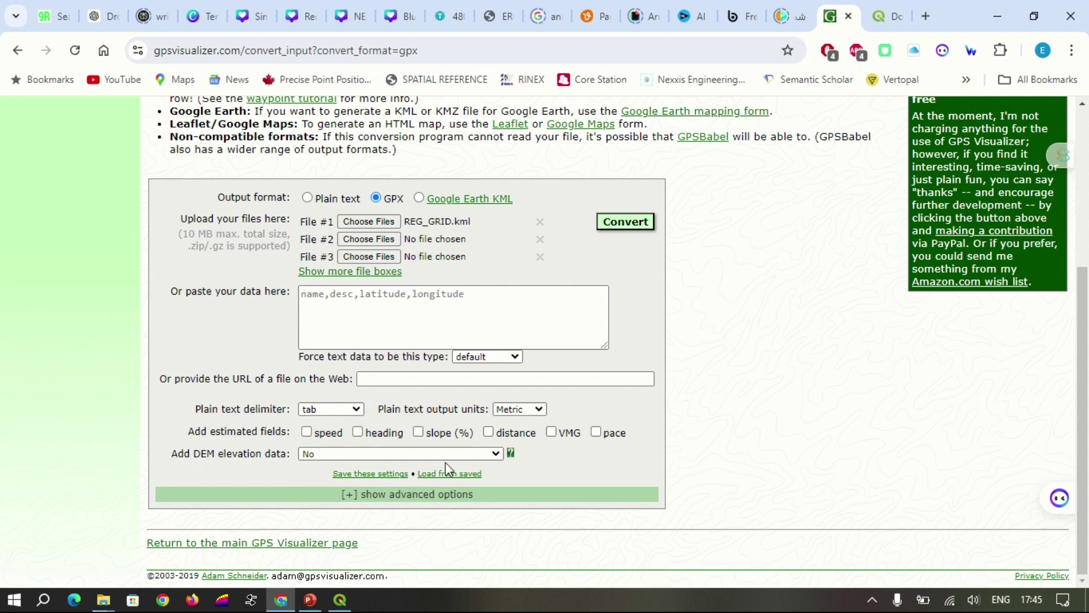
Step: Add DEM elevations from the best available source and convert to GPX
{"action": "left_click", "coordinate": [496, 456]}
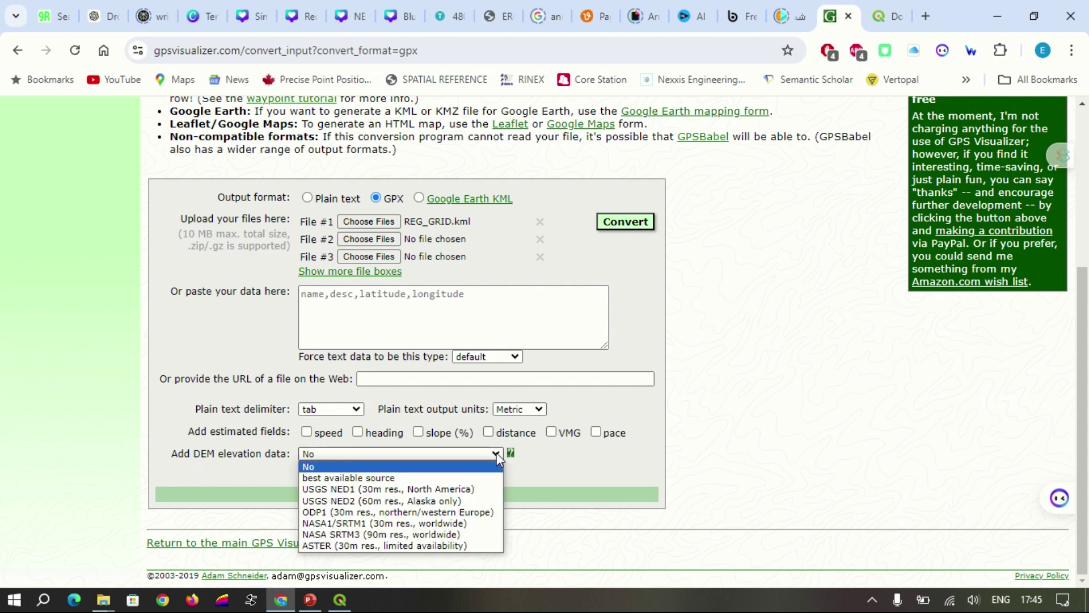
{"action": "left_click", "coordinate": [490, 483]}
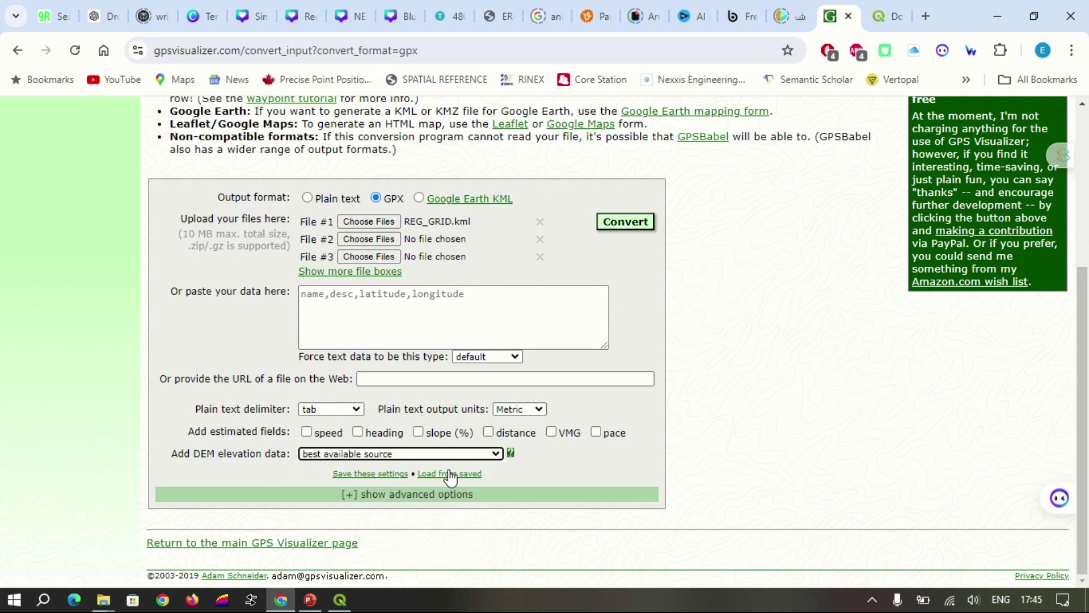
{"action": "left_click", "coordinate": [497, 459]}
{"action": "left_click", "coordinate": [497, 466]}
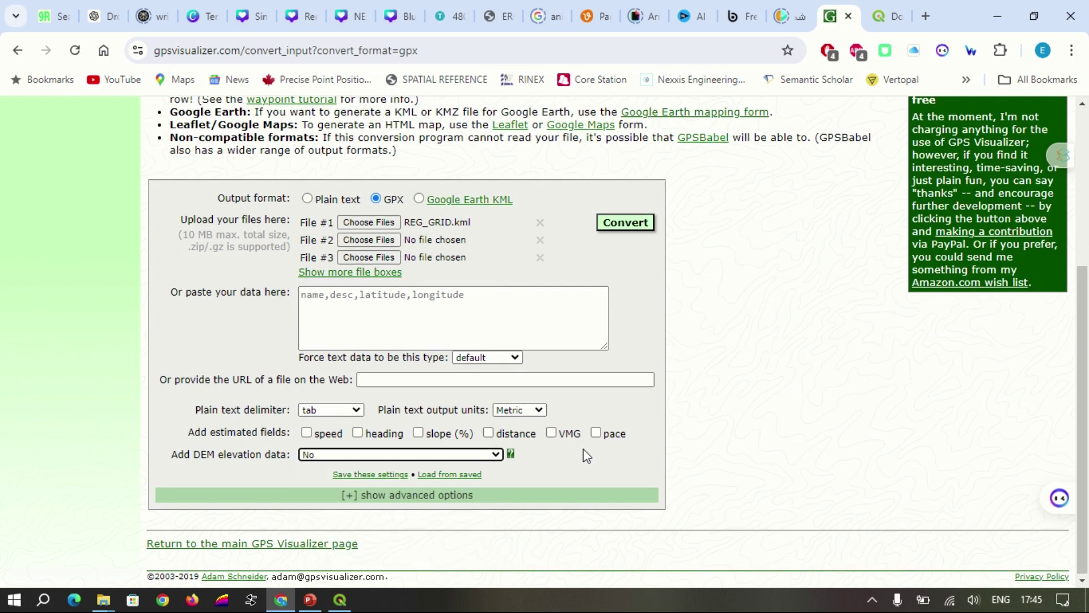
{"action": "scroll", "coordinate": [515, 426], "scroll_direction": "up", "scroll_amount": 2}
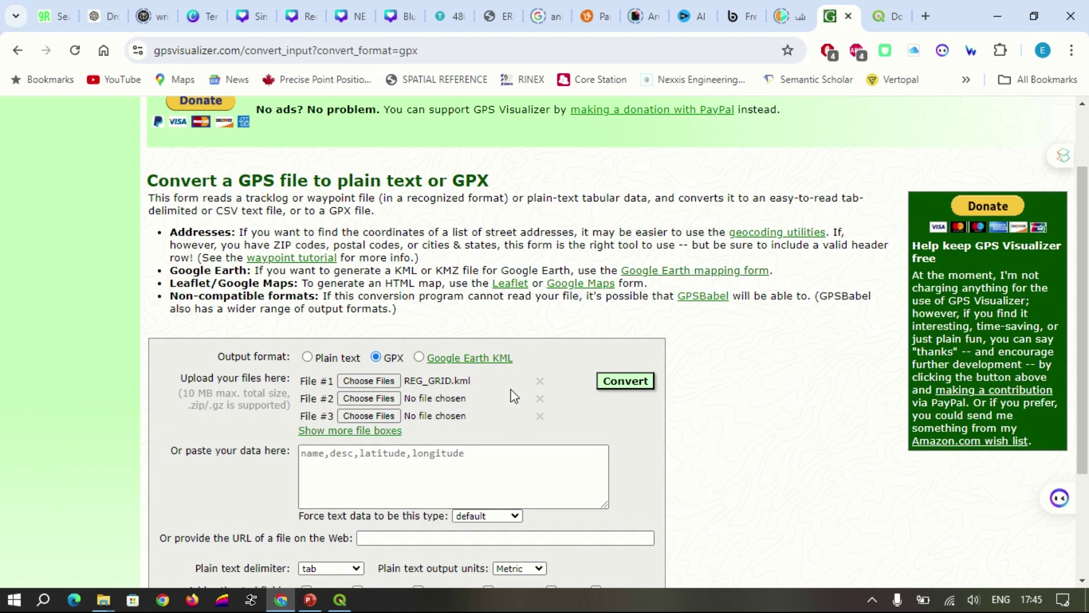
{"action": "scroll", "coordinate": [511, 388], "scroll_direction": "down", "scroll_amount": 2}
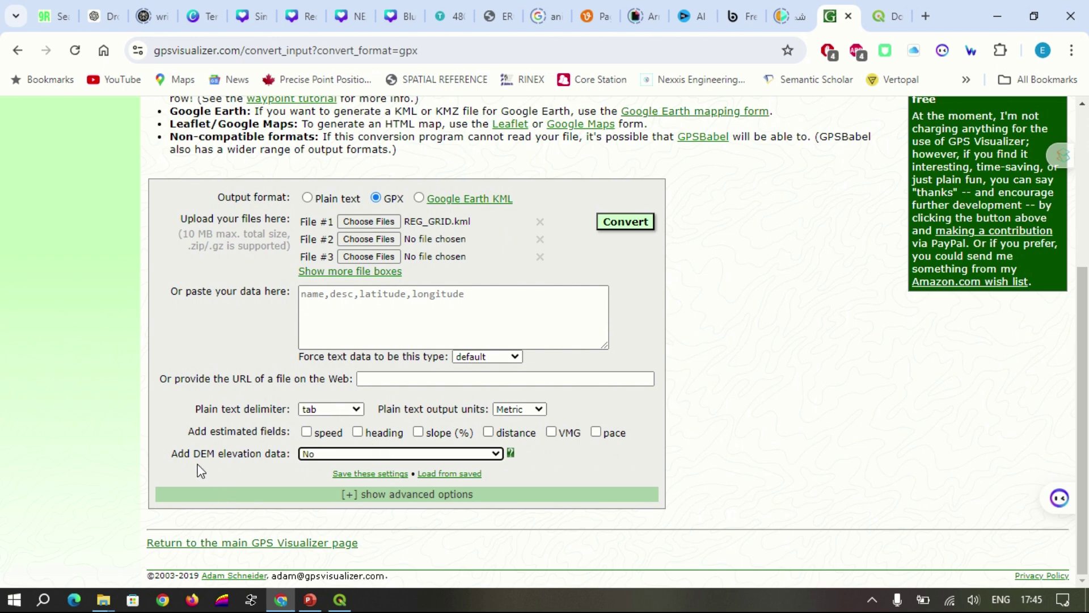
{"action": "left_click", "coordinate": [496, 454]}
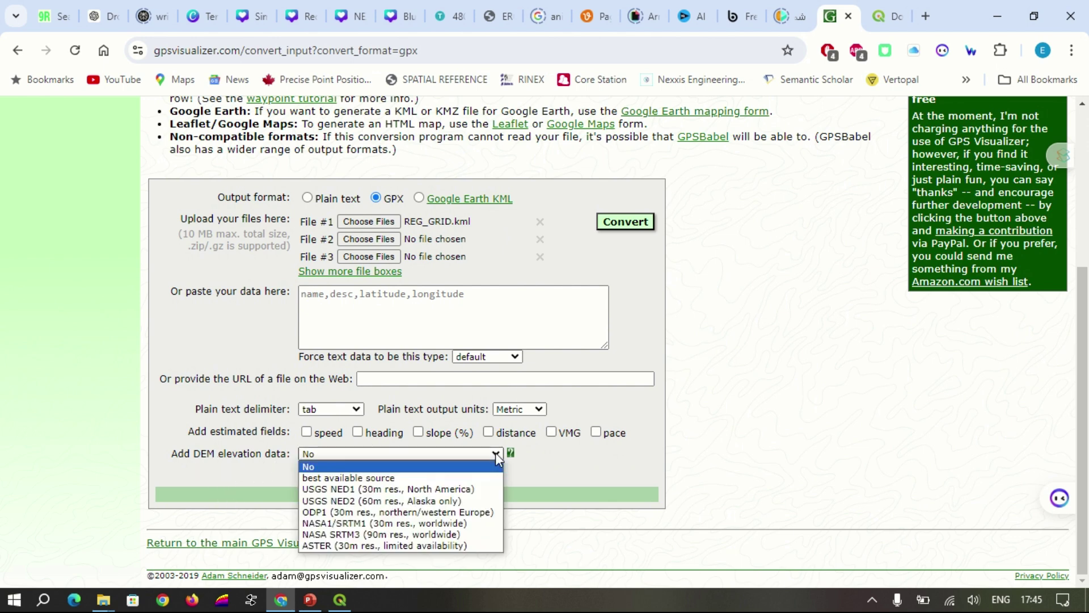
{"action": "left_click", "coordinate": [486, 480]}
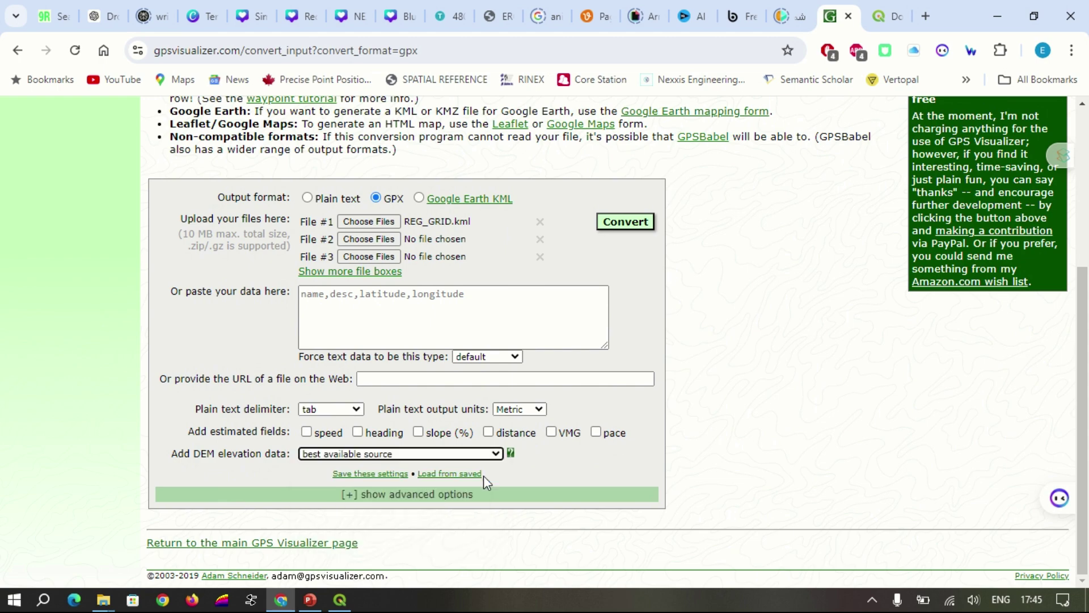
{"action": "scroll", "coordinate": [484, 476], "scroll_direction": "up", "scroll_amount": 3}
{"action": "scroll", "coordinate": [483, 476], "scroll_direction": "down", "scroll_amount": 1}
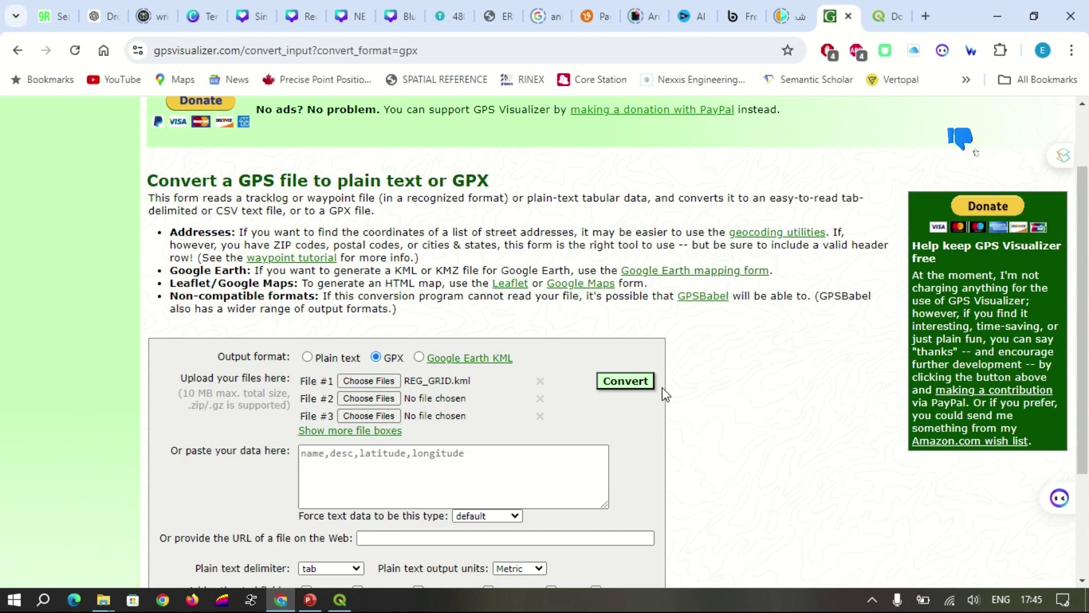
{"action": "left_click", "coordinate": [626, 384]}
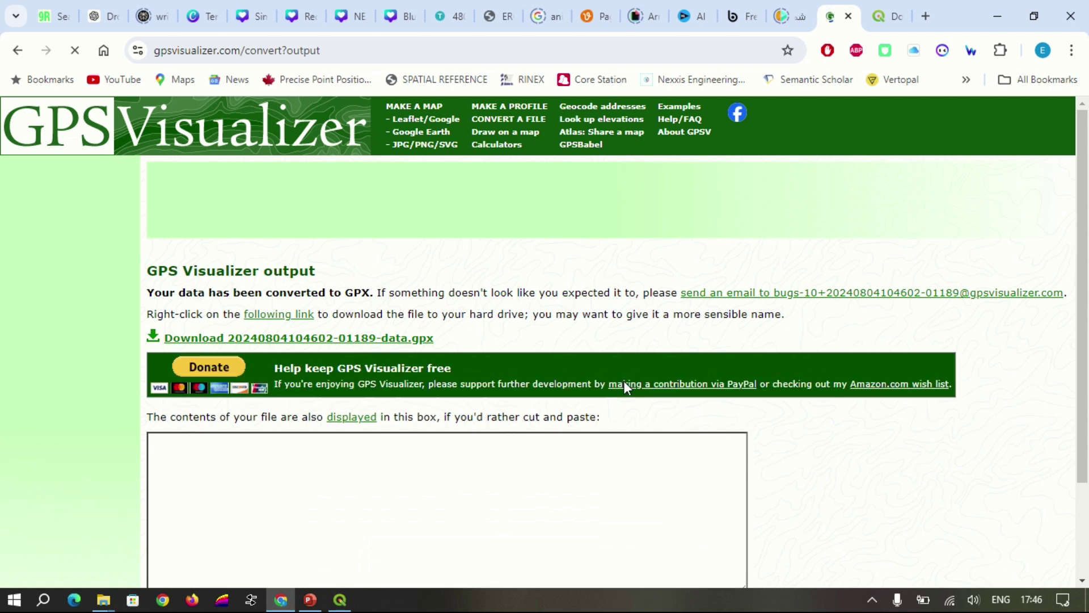
Step: Download the converted .gpx file and show it in the Downloads folder
{"action": "left_click", "coordinate": [424, 338]}
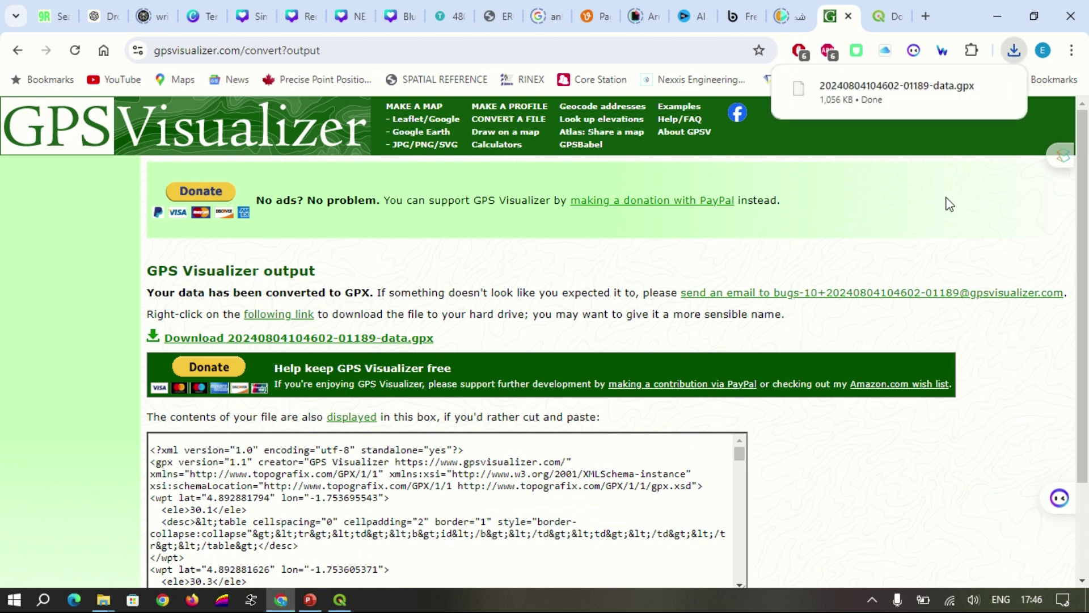
{"action": "mouse_move", "coordinate": [894, 92]}
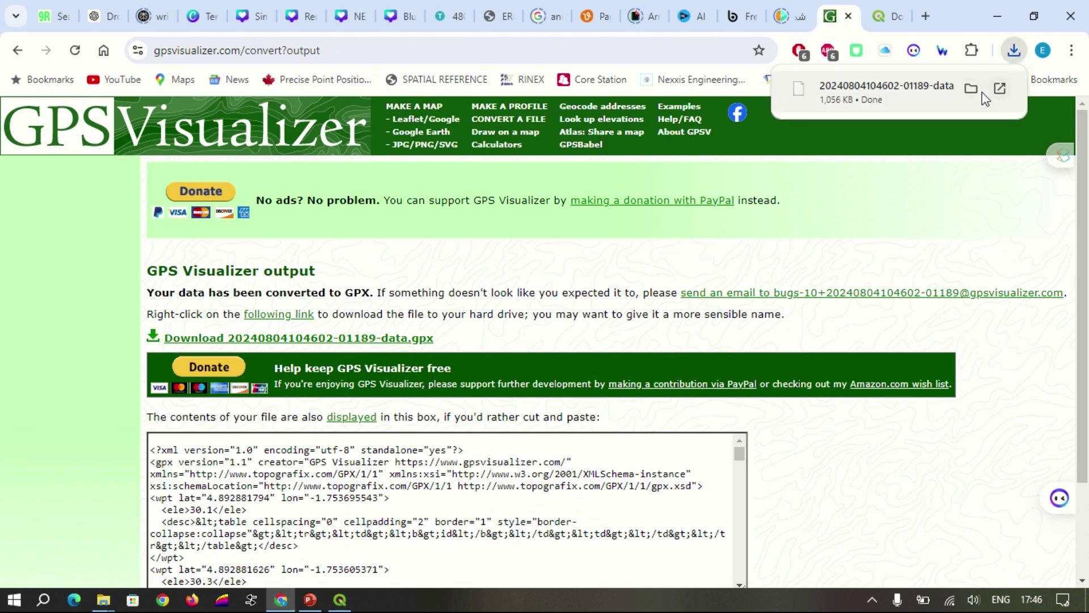
{"action": "left_click", "coordinate": [970, 89]}
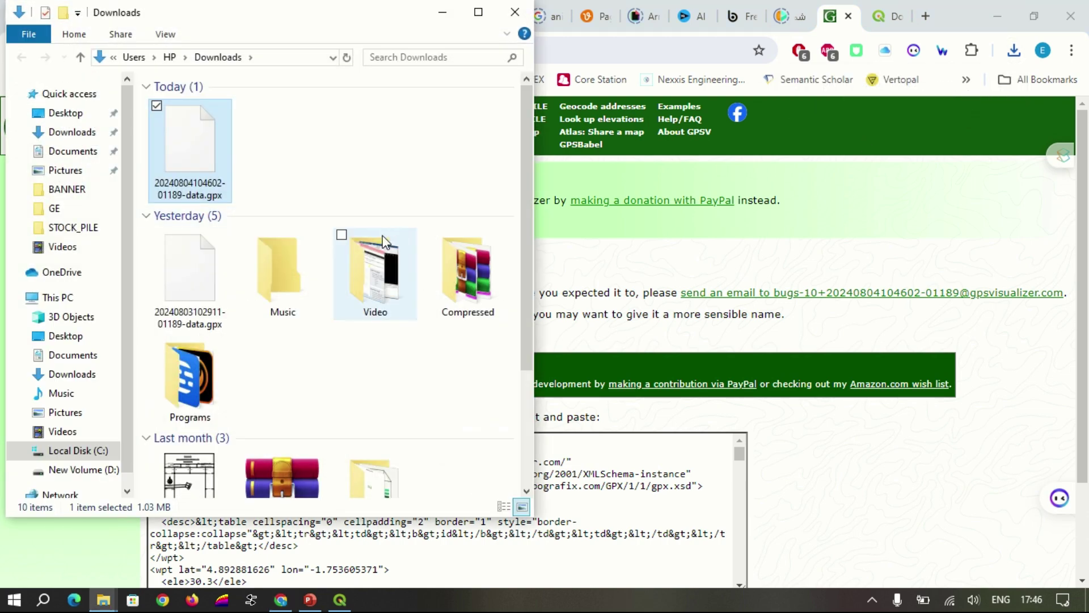
Step: Move the downloaded GPX into the GE folder in place of the old GPX file
{"action": "right_click", "coordinate": [191, 185]}
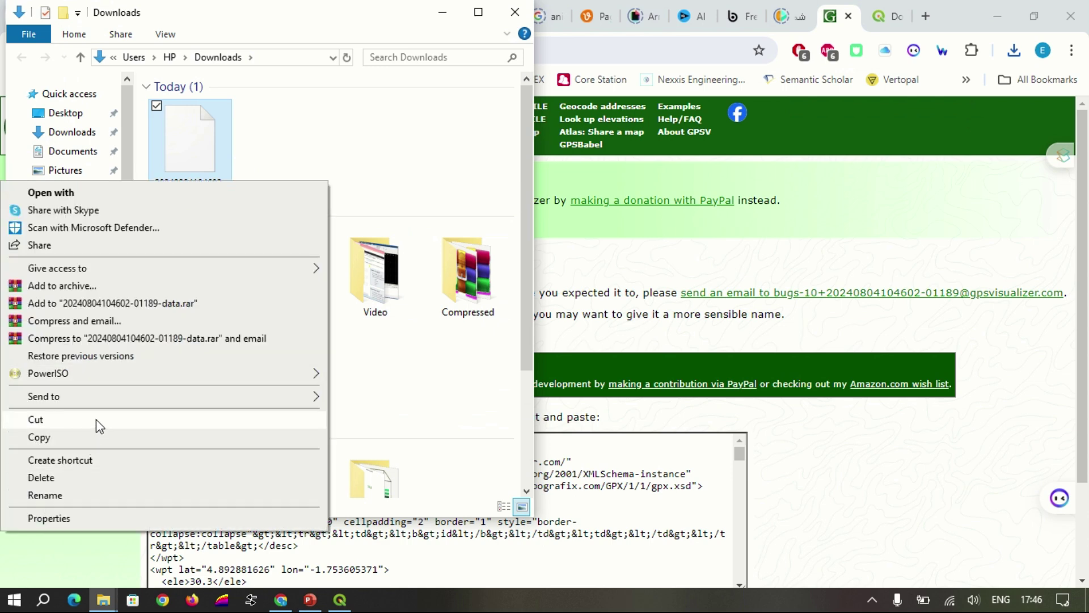
{"action": "left_click", "coordinate": [94, 419]}
{"action": "left_click", "coordinate": [89, 208]}
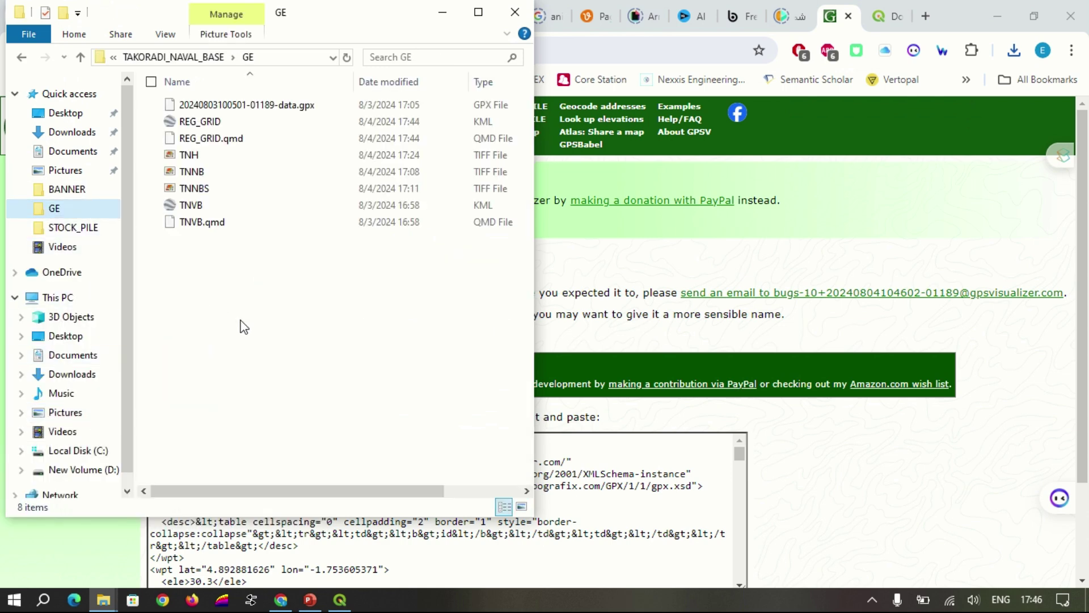
{"action": "right_click", "coordinate": [333, 316]}
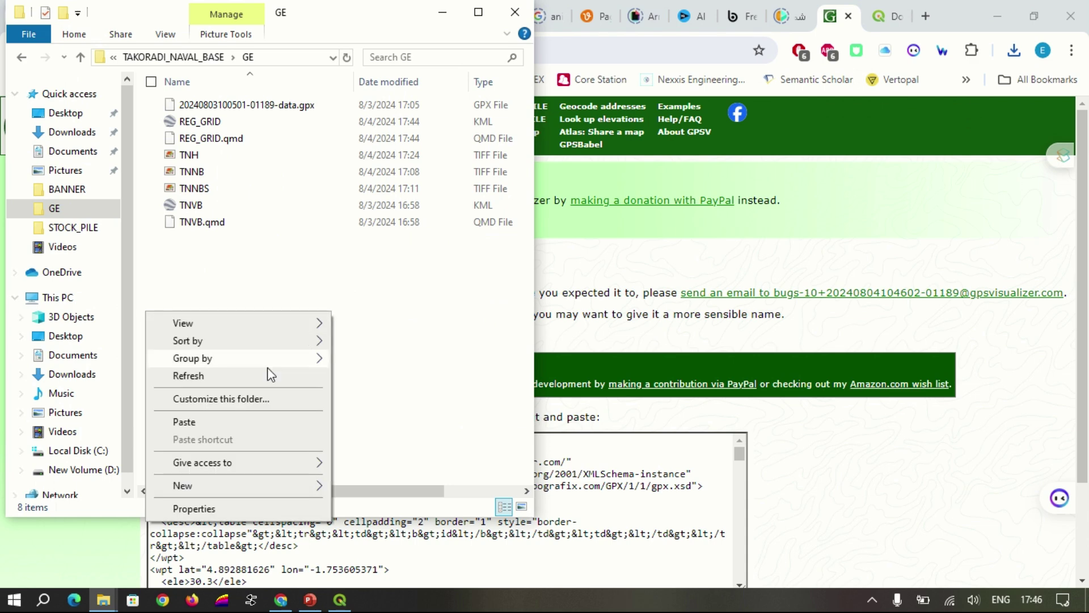
{"action": "left_click", "coordinate": [266, 422]}
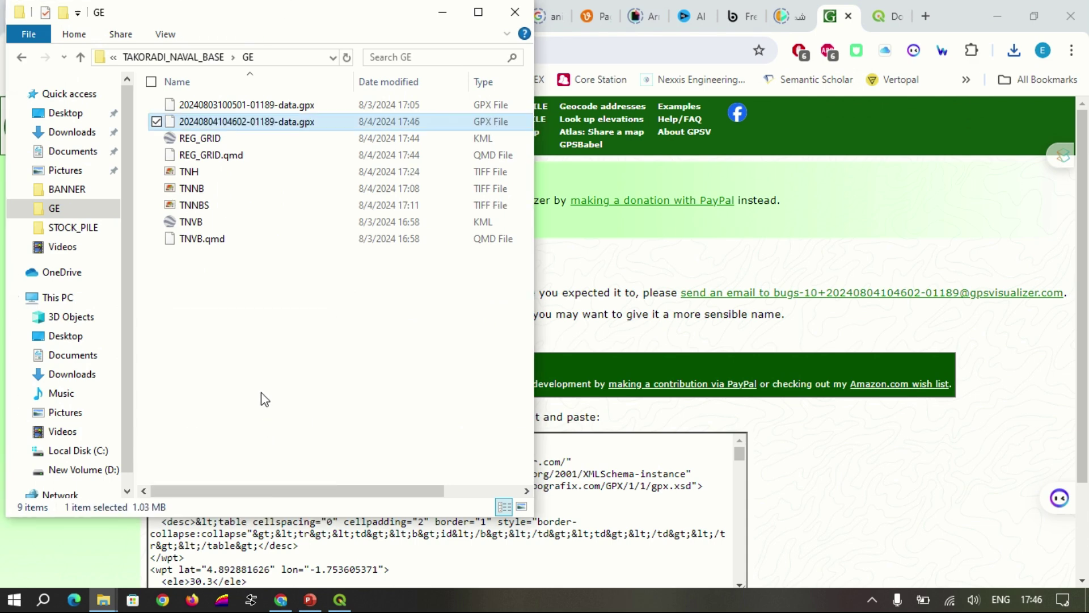
{"action": "left_click", "coordinate": [300, 108]}
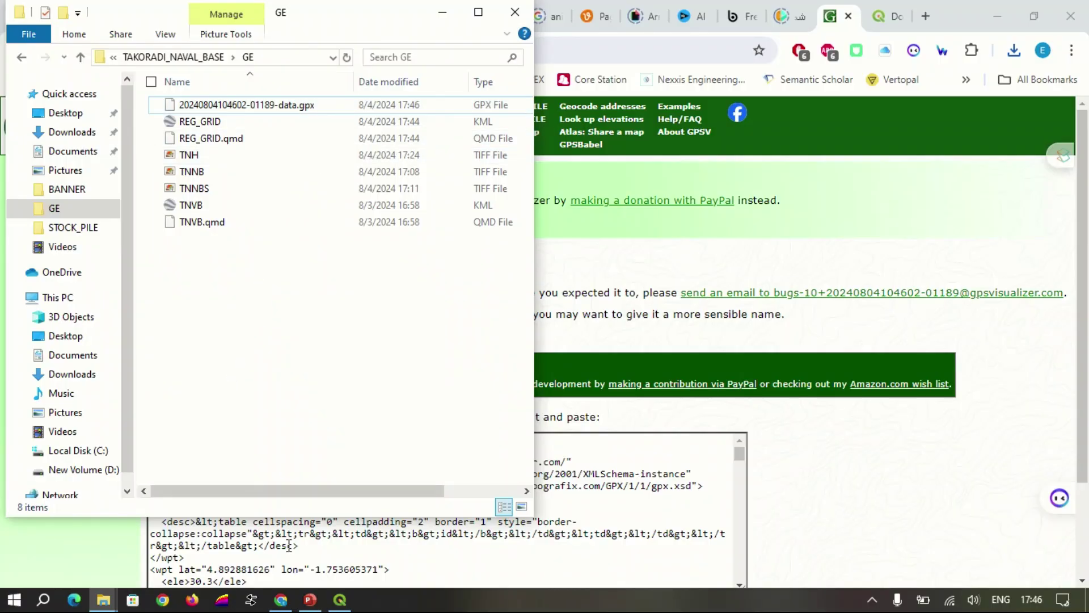
{"action": "left_click", "coordinate": [339, 601]}
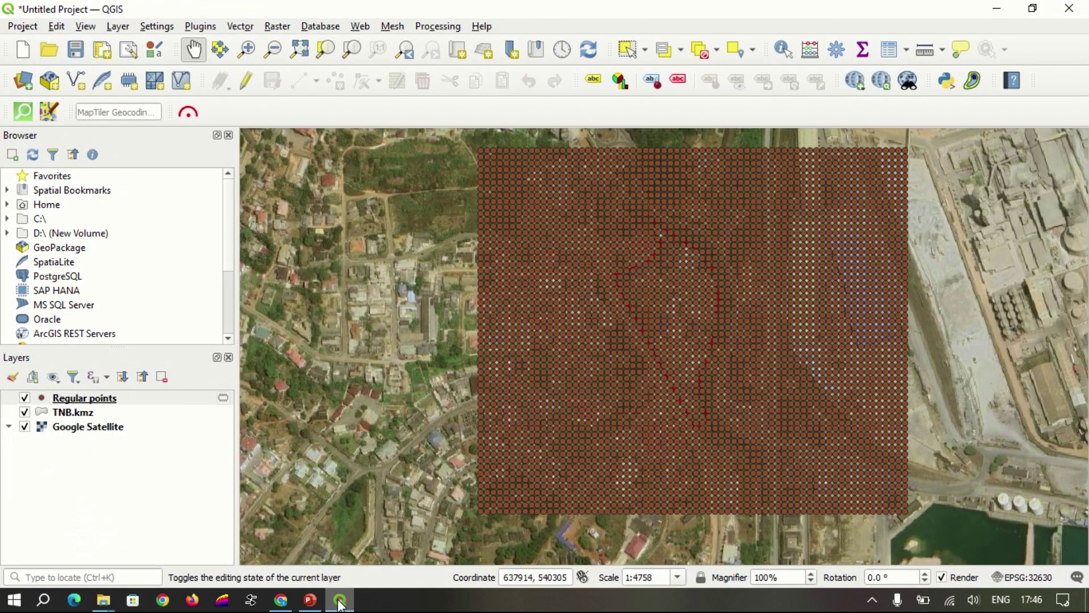
{"action": "mouse_move", "coordinate": [103, 599]}
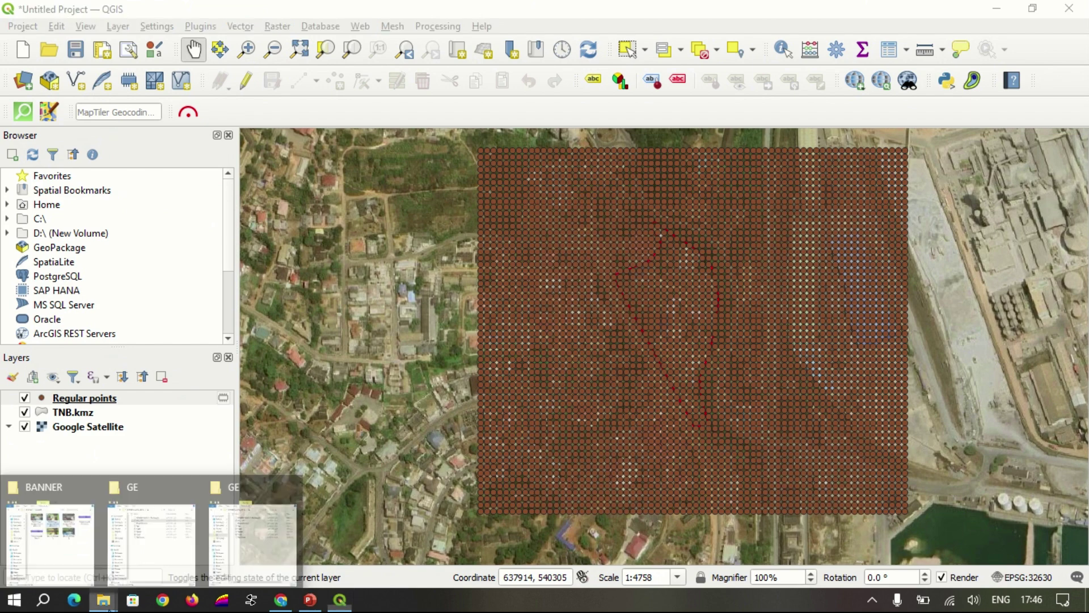
Step: Drop the GPX onto the QGIS map and add its 3944-point waypoints layer
{"action": "left_click", "coordinate": [286, 498]}
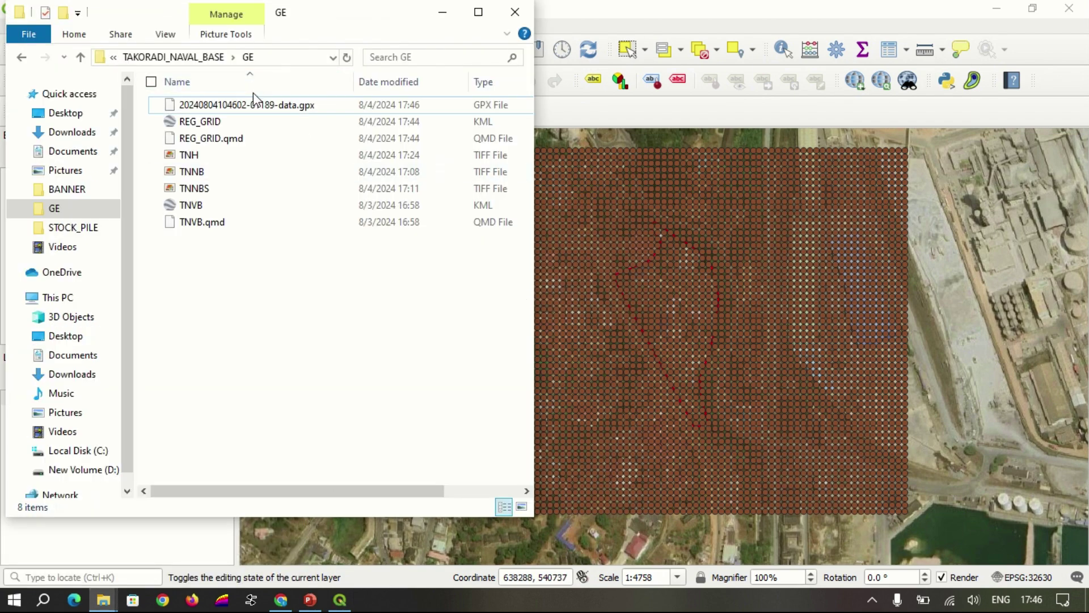
{"action": "left_click_drag", "start_coordinate": [262, 105], "coordinate": [930, 353]}
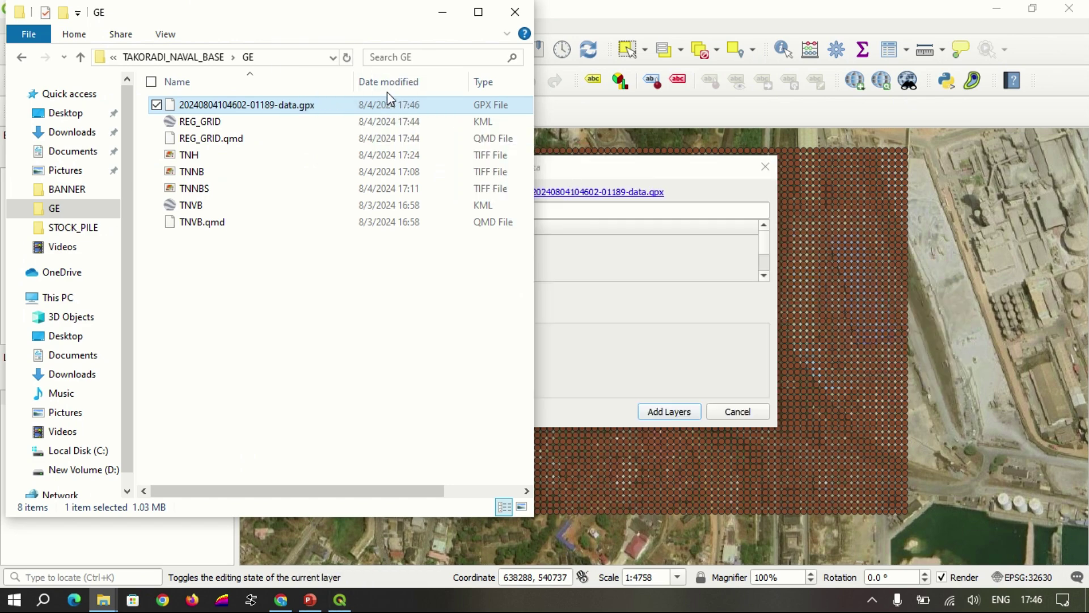
{"action": "left_click", "coordinate": [441, 12]}
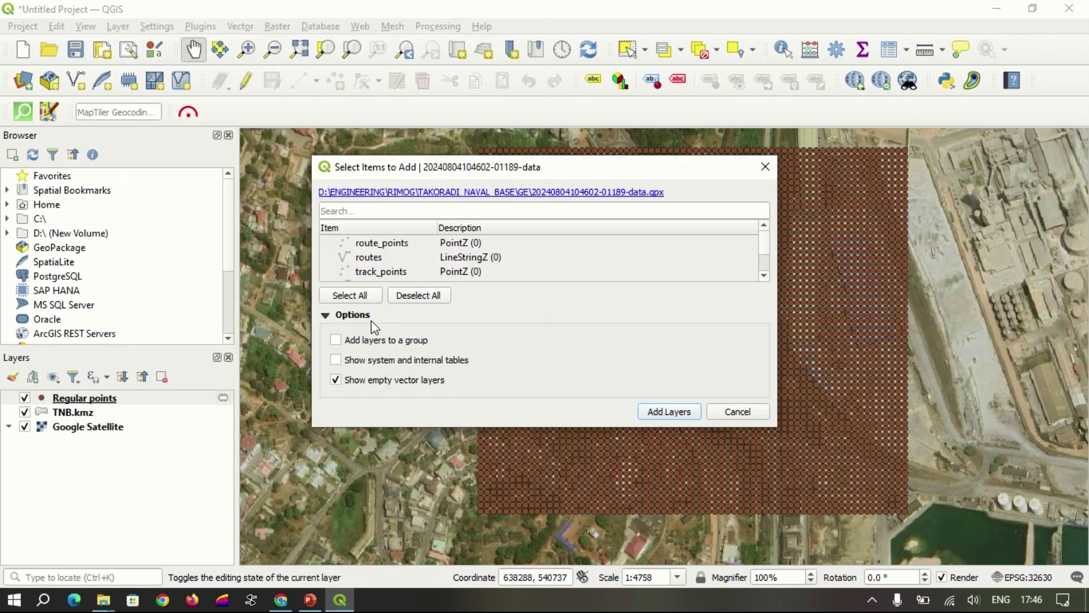
{"action": "scroll", "coordinate": [479, 274], "scroll_direction": "down", "scroll_amount": 1}
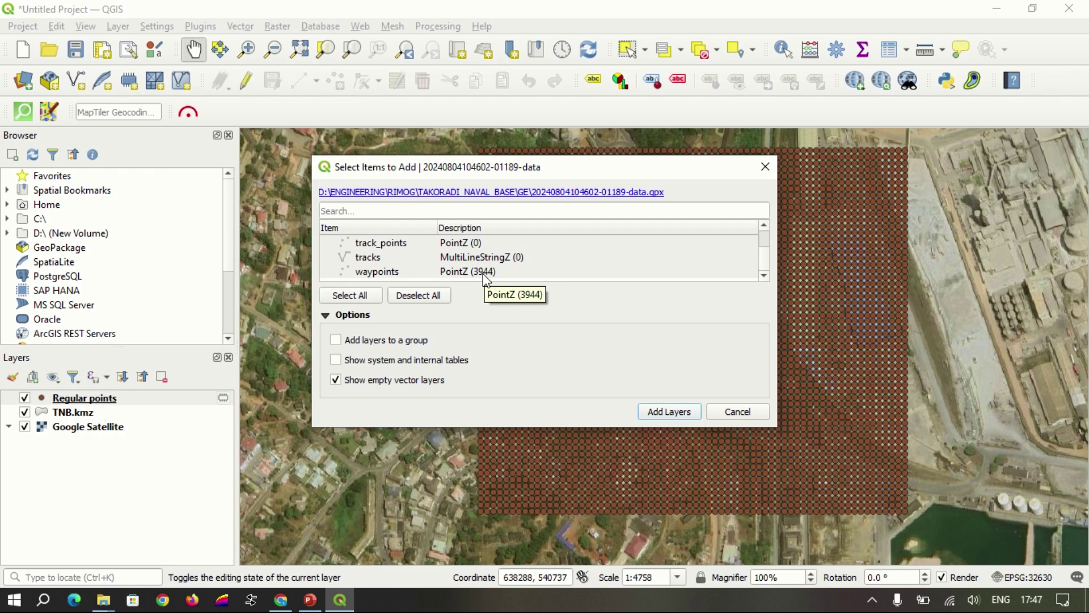
{"action": "left_click", "coordinate": [483, 272]}
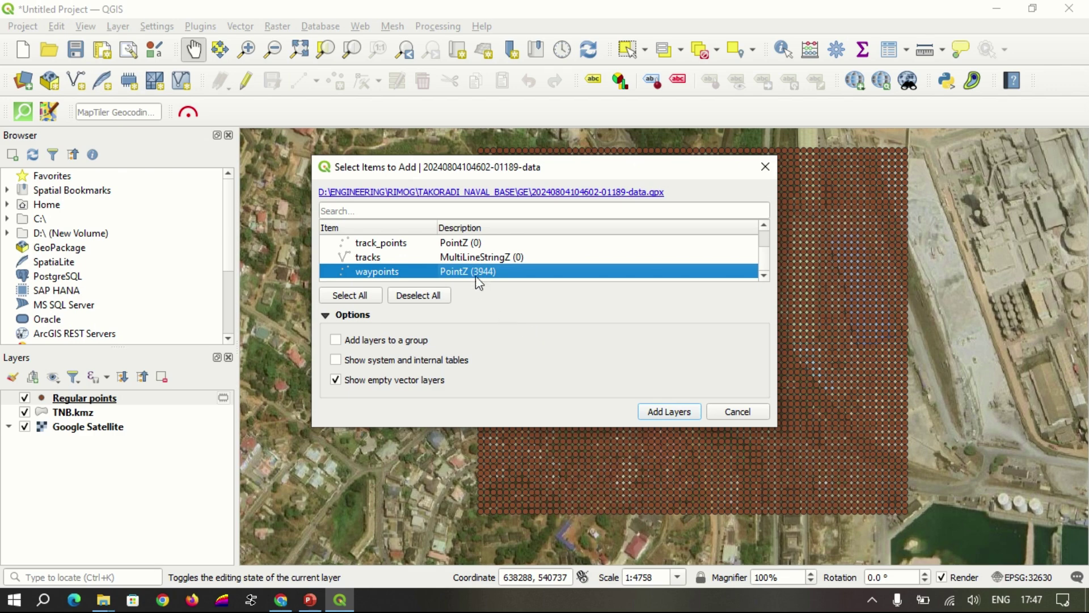
{"action": "left_click", "coordinate": [687, 415]}
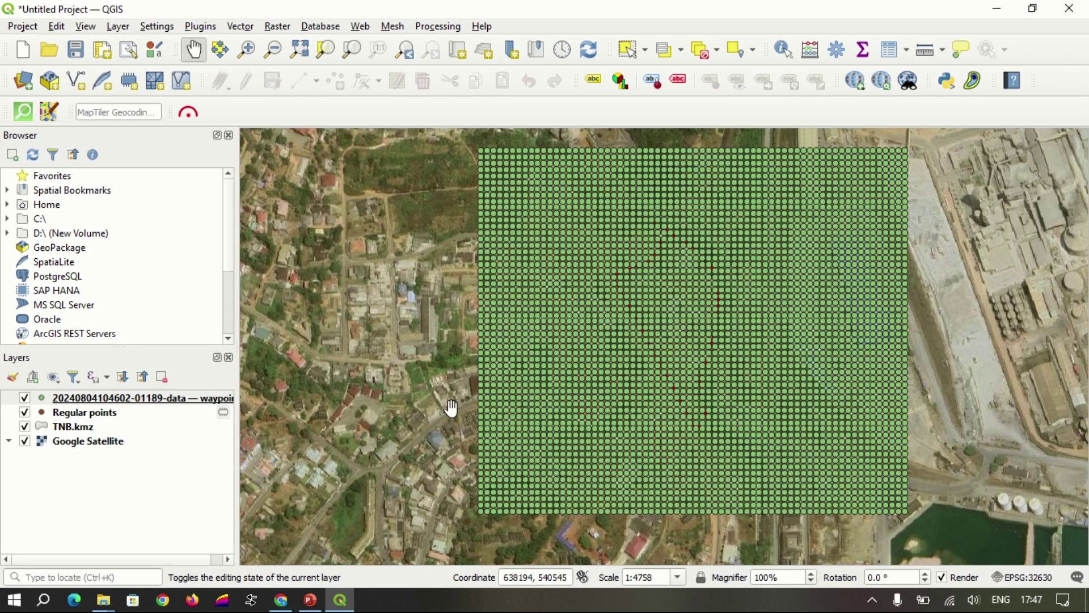
{"action": "left_click", "coordinate": [156, 406]}
Step: Inspect the waypoints attribute table sorted by the ele elevation field
{"action": "right_click", "coordinate": [157, 406]}
{"action": "mouse_move", "coordinate": [189, 353]}
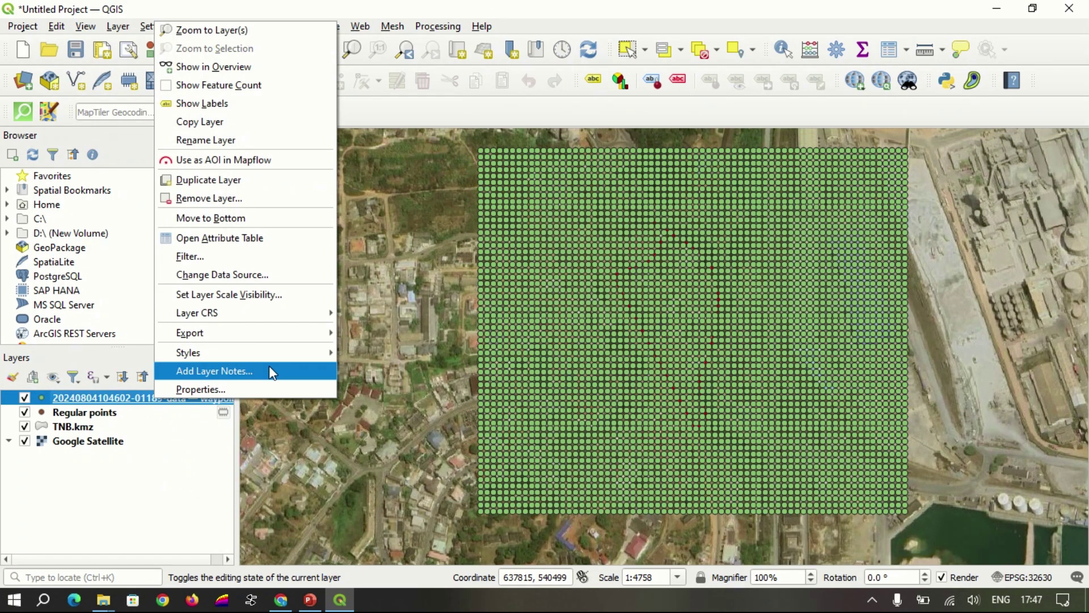
{"action": "left_click", "coordinate": [279, 238]}
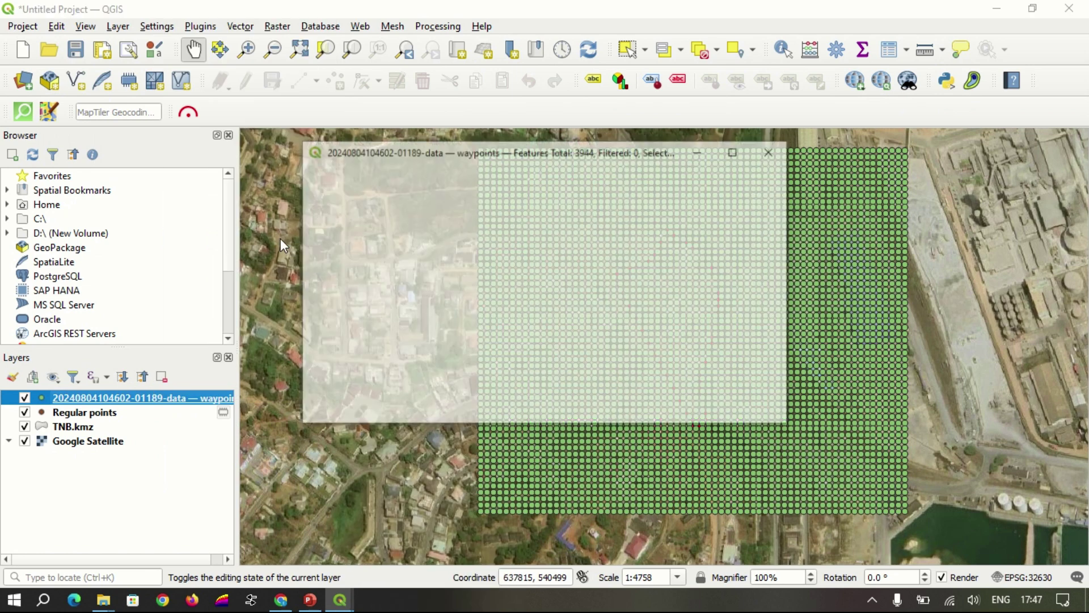
{"action": "scroll", "coordinate": [388, 322], "scroll_direction": "down", "scroll_amount": 7}
{"action": "scroll", "coordinate": [377, 308], "scroll_direction": "down", "scroll_amount": 4}
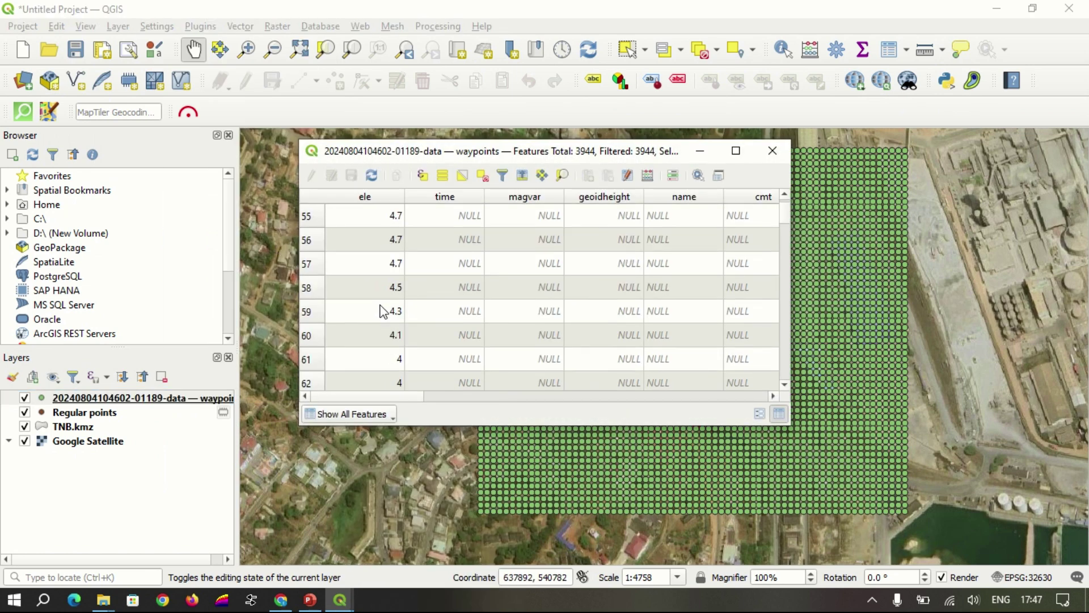
{"action": "scroll", "coordinate": [379, 302], "scroll_direction": "down", "scroll_amount": 20}
{"action": "scroll", "coordinate": [383, 293], "scroll_direction": "down", "scroll_amount": 5}
{"action": "left_click", "coordinate": [376, 193]}
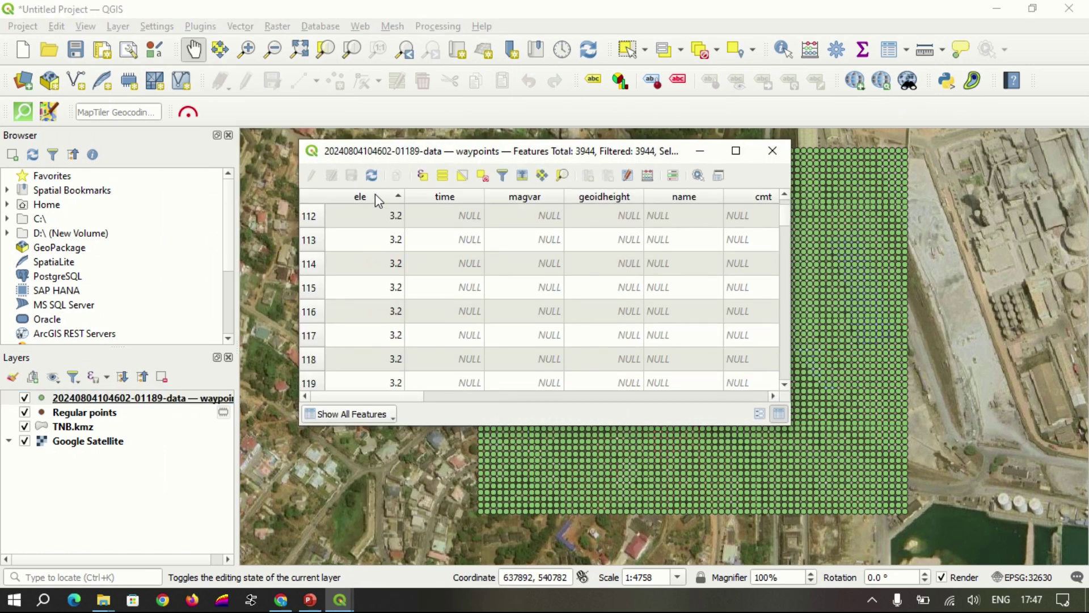
{"action": "scroll", "coordinate": [385, 309], "scroll_direction": "down", "scroll_amount": 12}
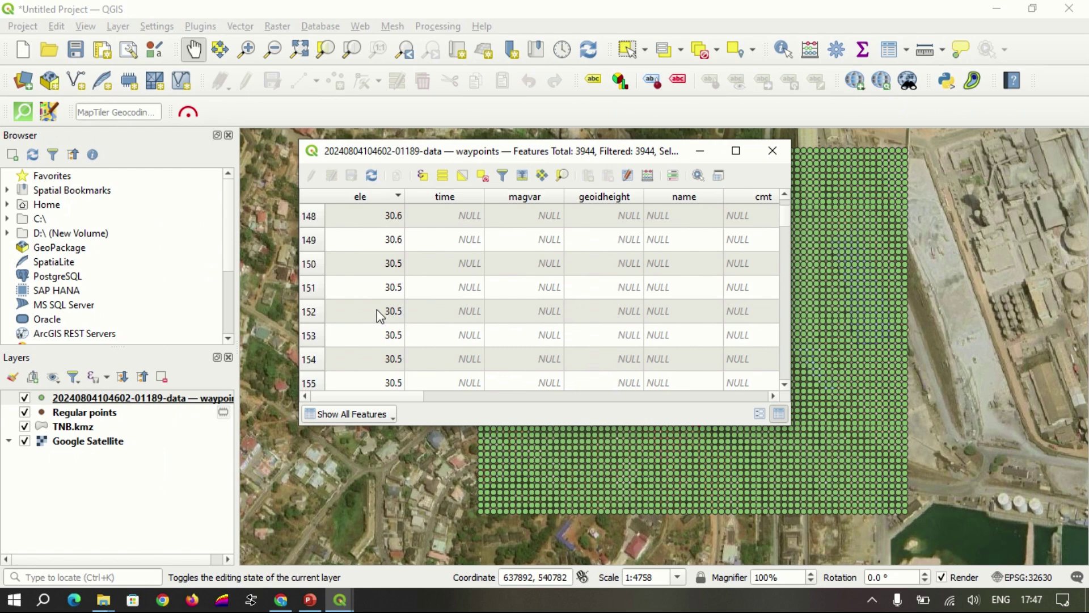
{"action": "scroll", "coordinate": [377, 310], "scroll_direction": "down", "scroll_amount": 4}
{"action": "scroll", "coordinate": [378, 308], "scroll_direction": "down", "scroll_amount": 7}
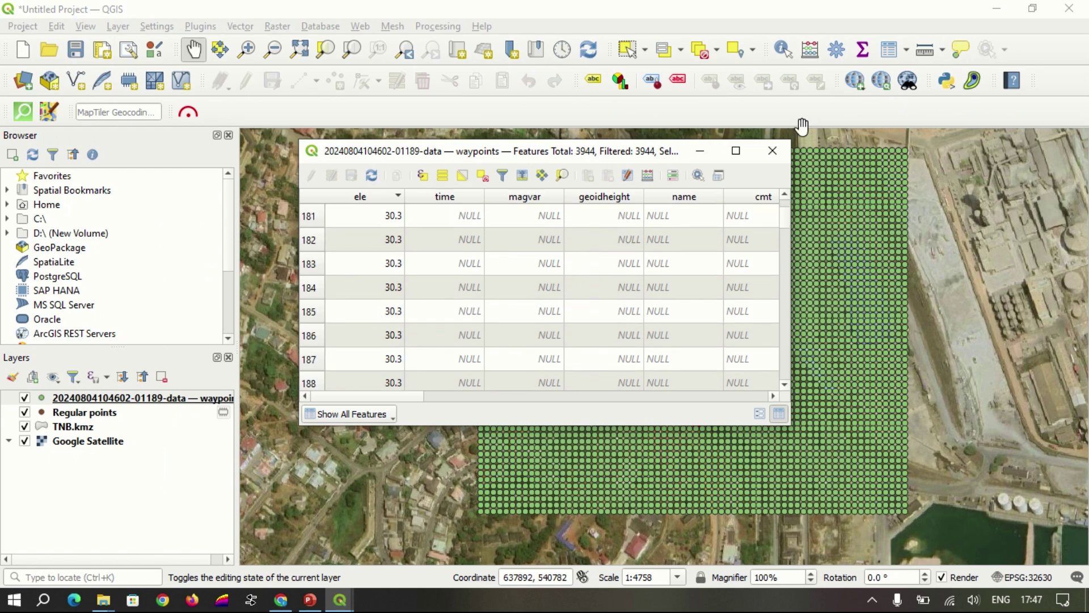
{"action": "left_click", "coordinate": [773, 152]}
Step: Review the Regular points attribute table, then hide the Regular points layer
{"action": "left_click", "coordinate": [111, 414]}
{"action": "right_click", "coordinate": [118, 417]}
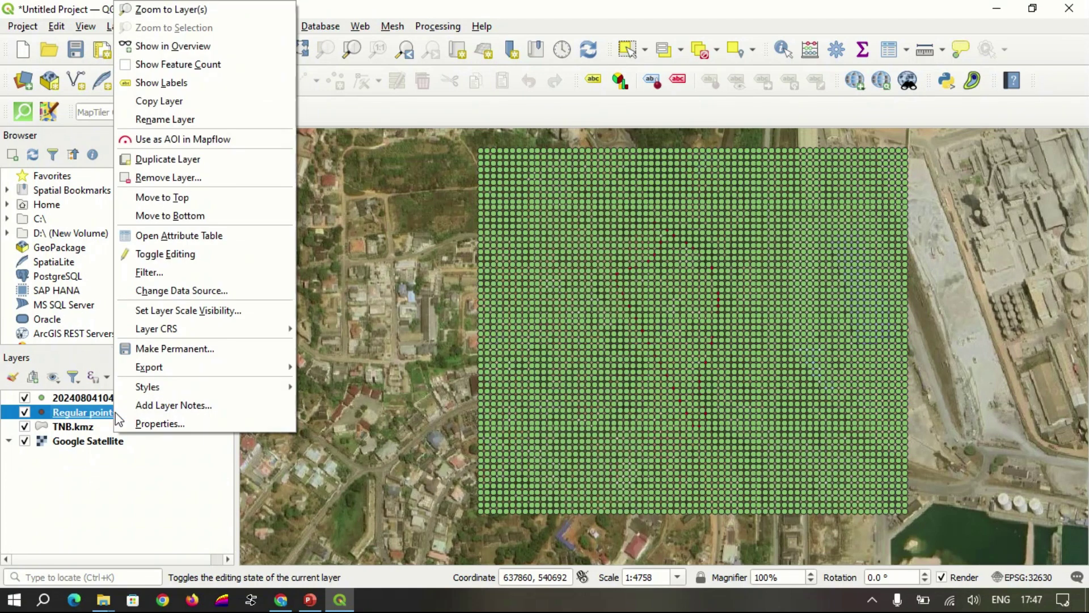
{"action": "left_click", "coordinate": [224, 237]}
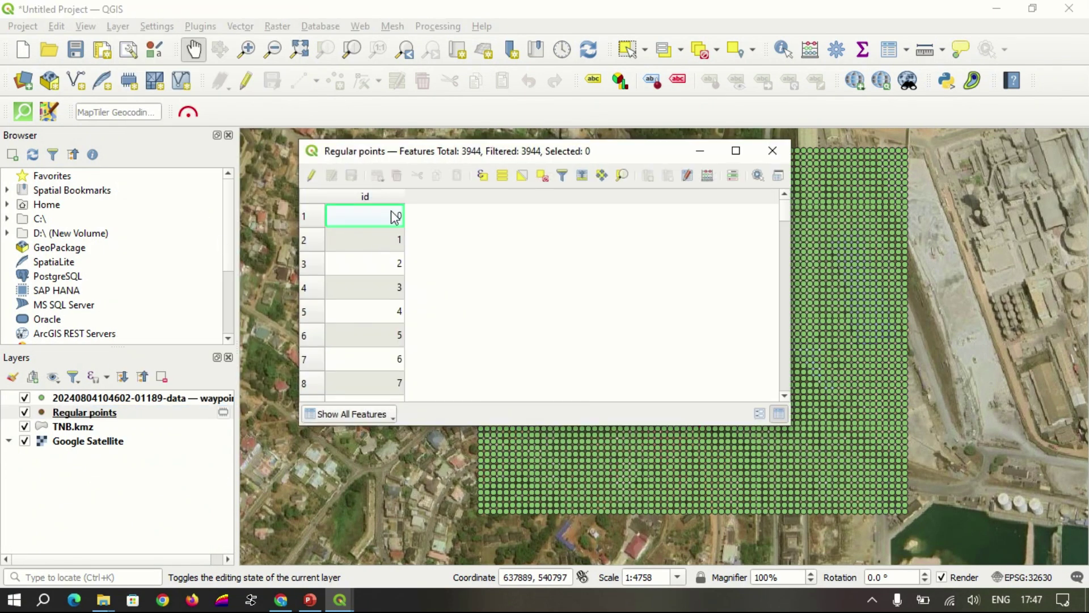
{"action": "left_click", "coordinate": [774, 152]}
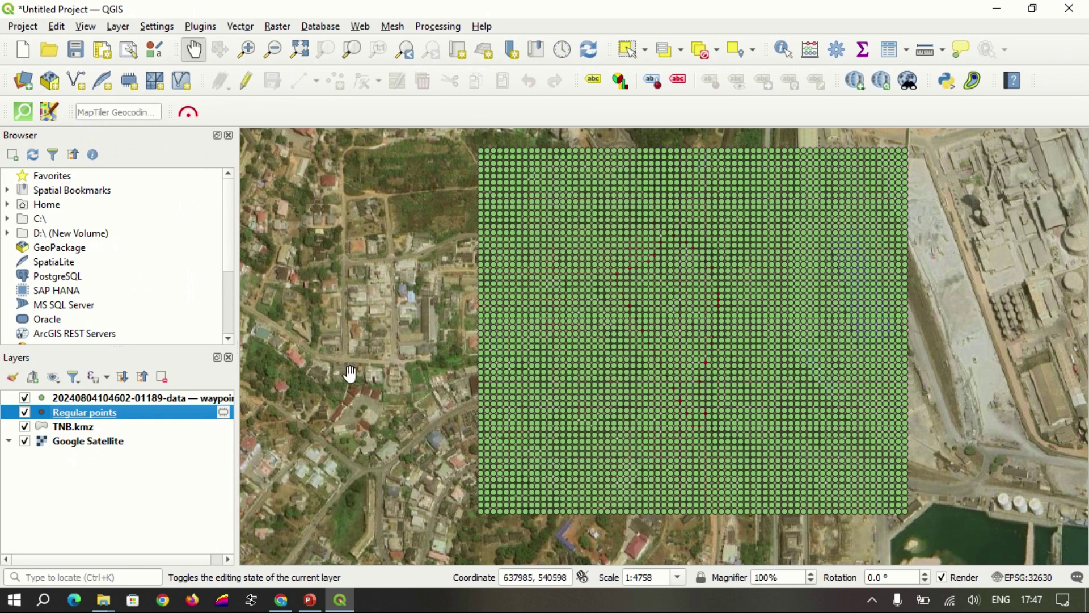
{"action": "left_click", "coordinate": [25, 412]}
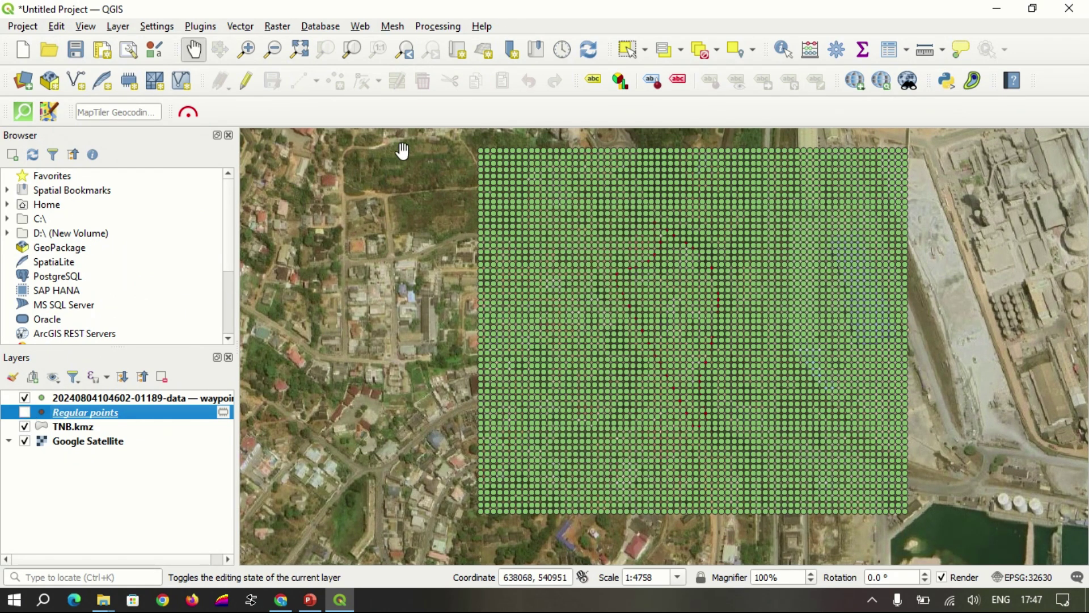
{"action": "left_click", "coordinate": [241, 26]}
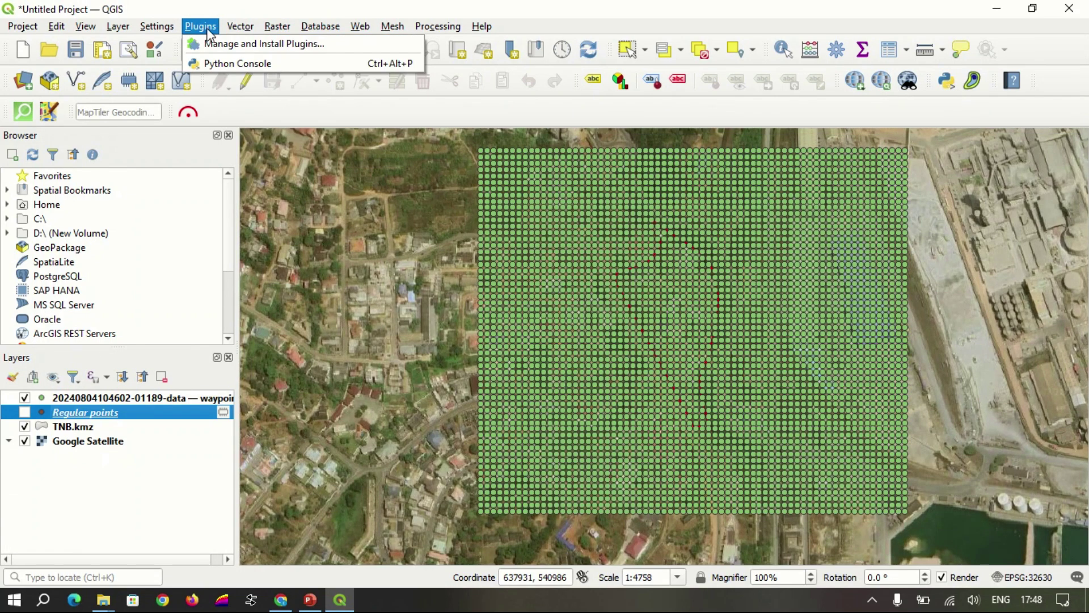
Step: Search the plugin manager for 'CONTOUR', view the Contour plugin details, and close it
{"action": "left_click", "coordinate": [255, 43]}
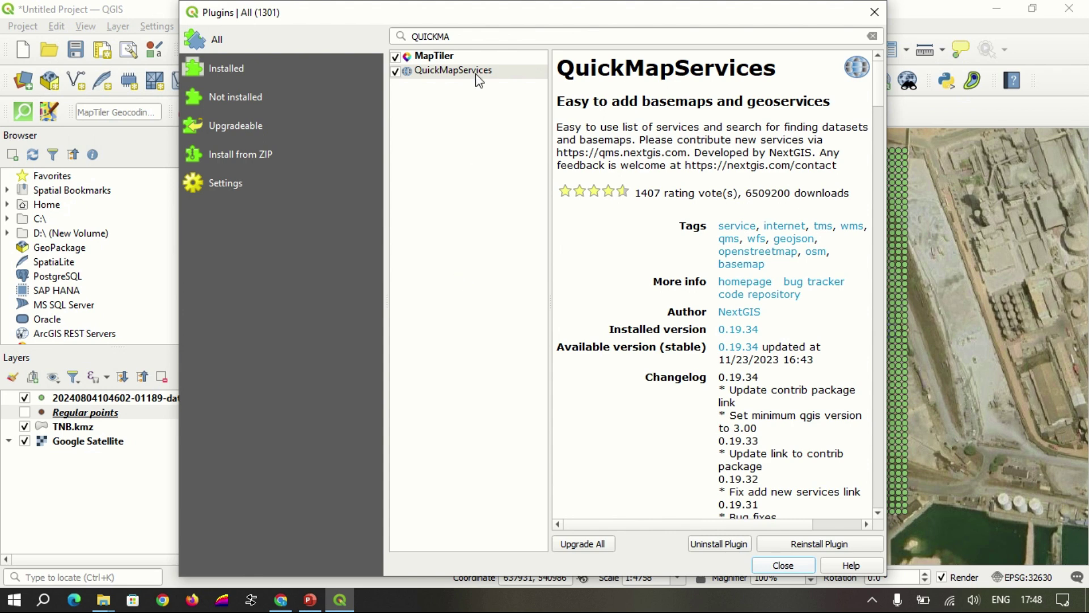
{"action": "left_click", "coordinate": [436, 39]}
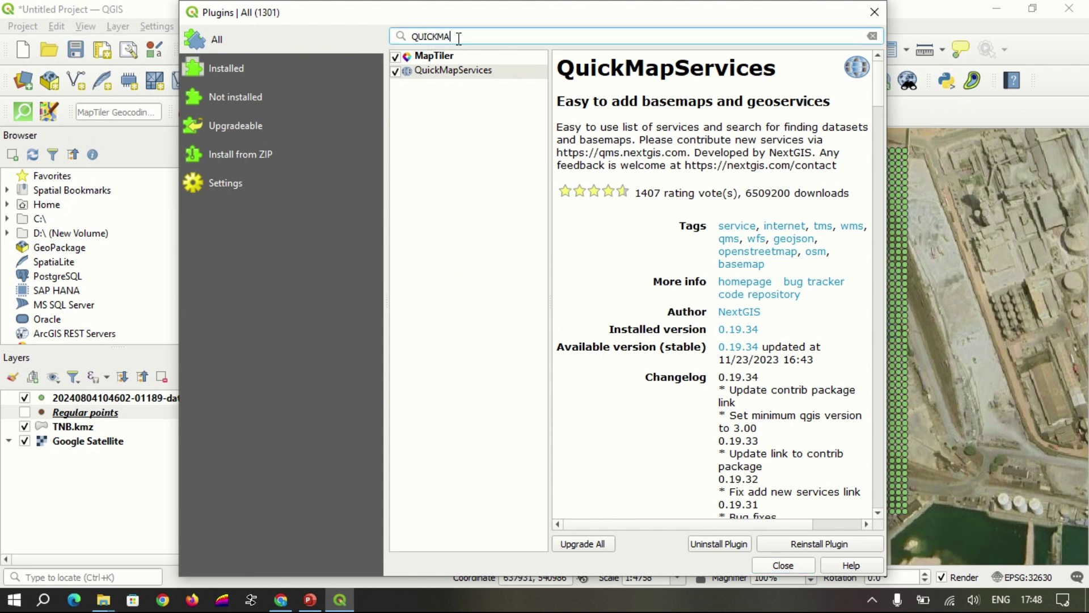
{"action": "left_click_drag", "start_coordinate": [460, 38], "coordinate": [386, 7]}
{"action": "key", "text": "BackSpace"}
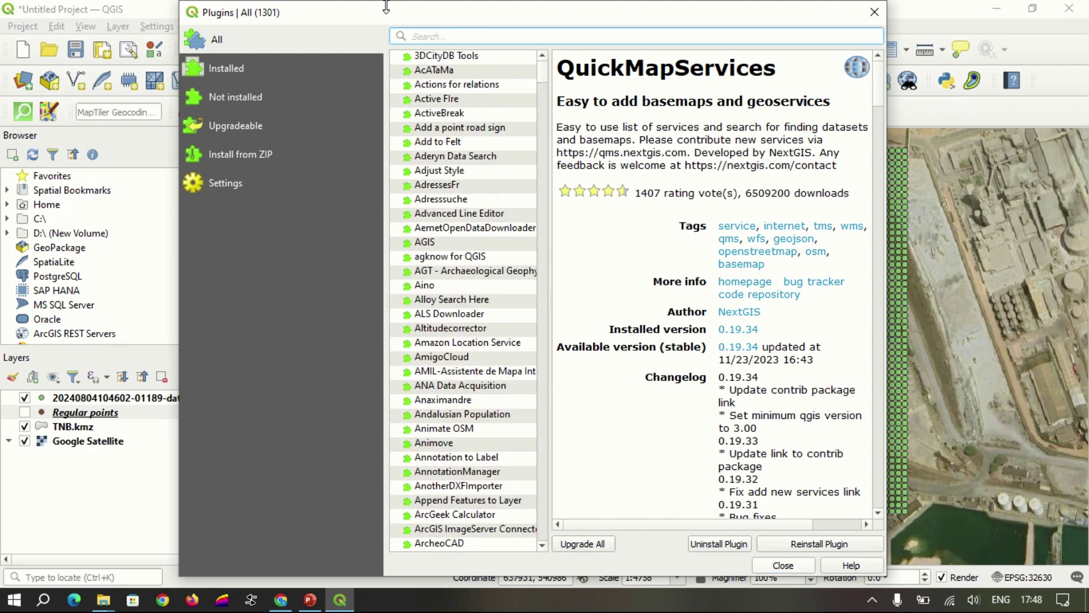
{"action": "type", "text": "CONTO"}
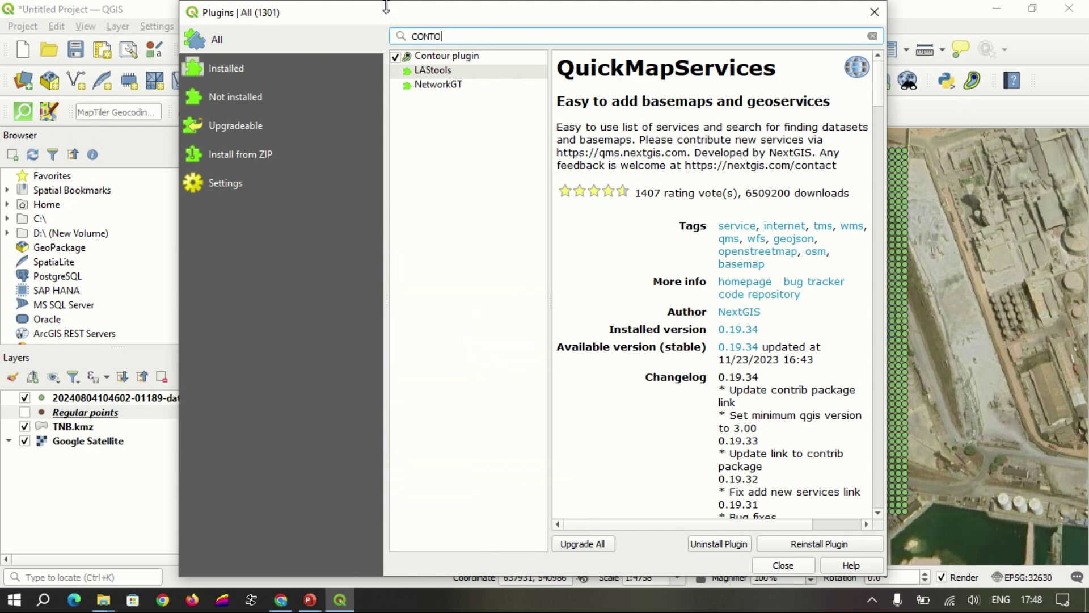
{"action": "type", "text": "UR"}
{"action": "left_click", "coordinate": [448, 58]}
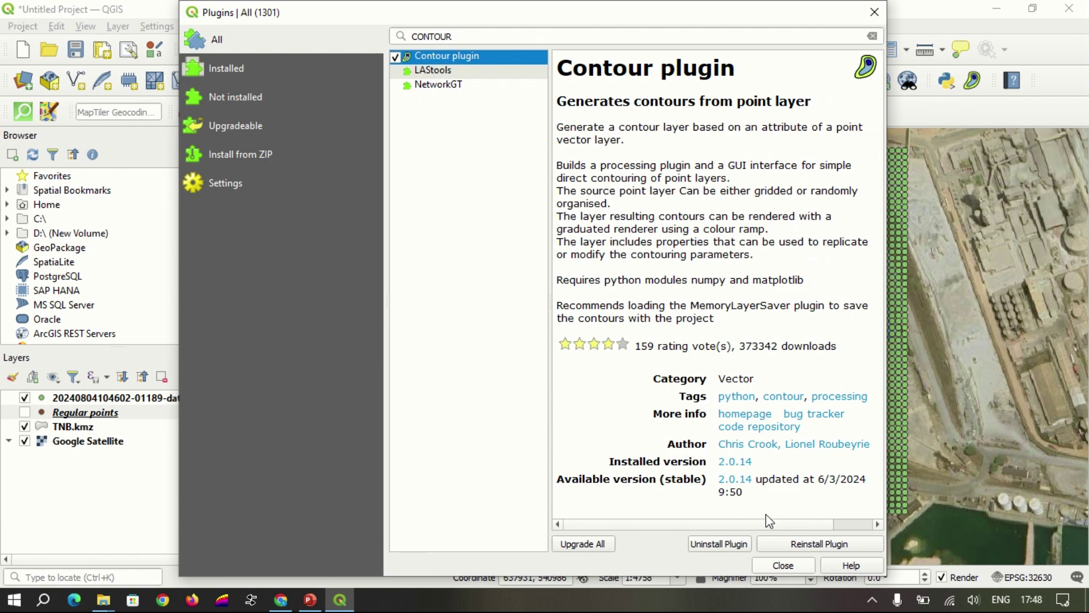
{"action": "left_click", "coordinate": [784, 565]}
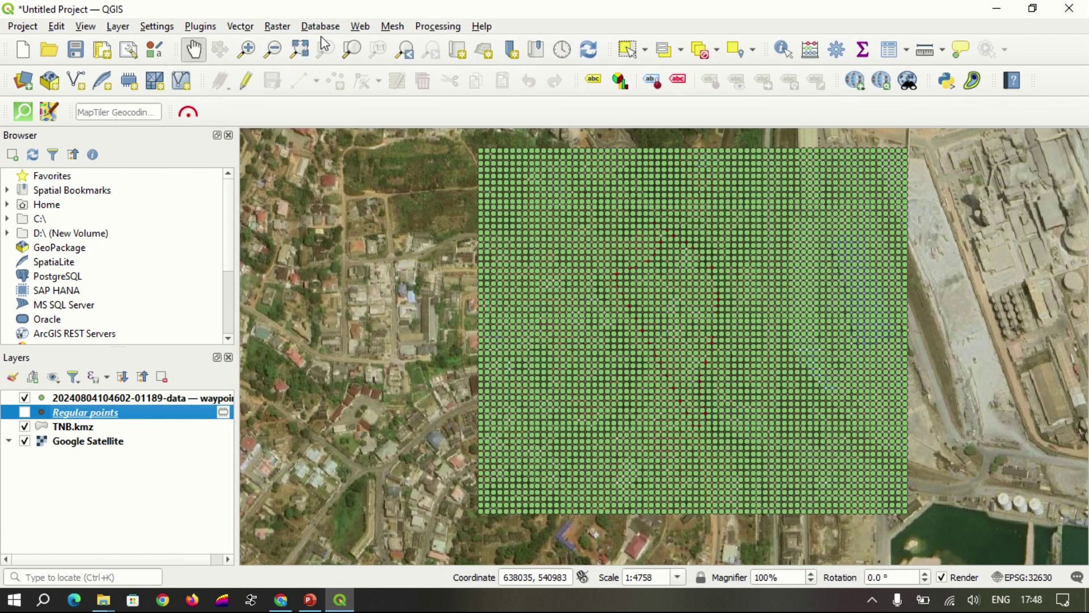
Step: Set the Contour tool to the waypoints layer's ele field with a fixed 2-unit interval
{"action": "left_click", "coordinate": [241, 27]}
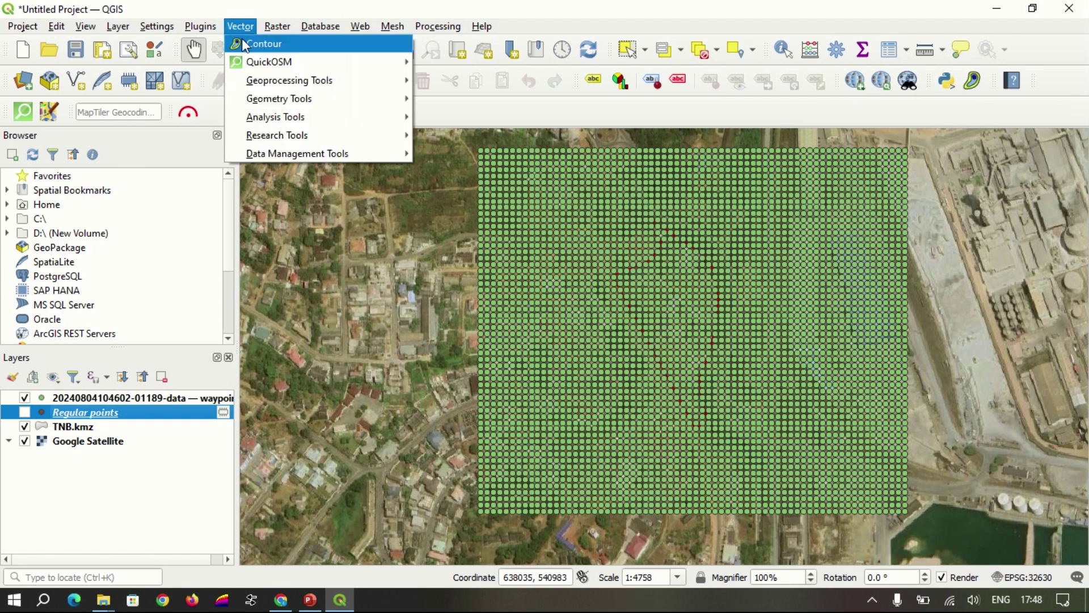
{"action": "left_click", "coordinate": [242, 42]}
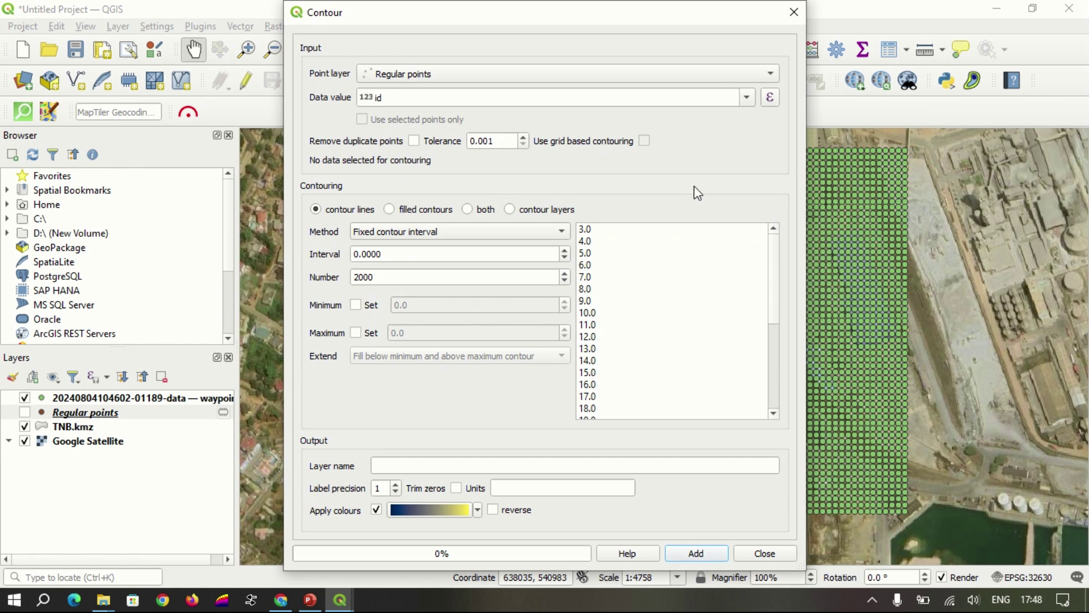
{"action": "left_click", "coordinate": [747, 80]}
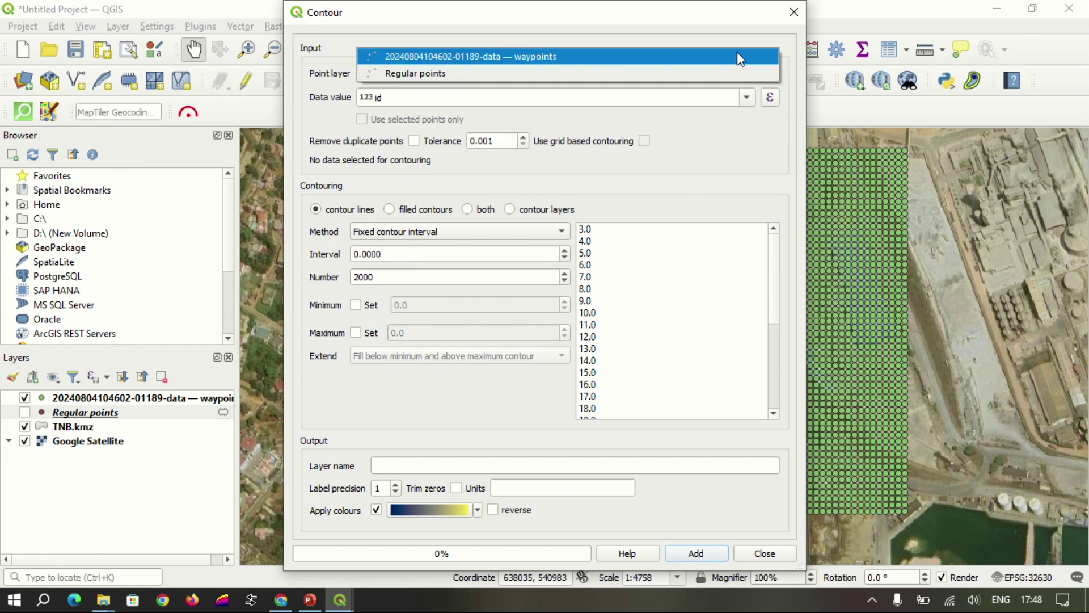
{"action": "left_click", "coordinate": [738, 54]}
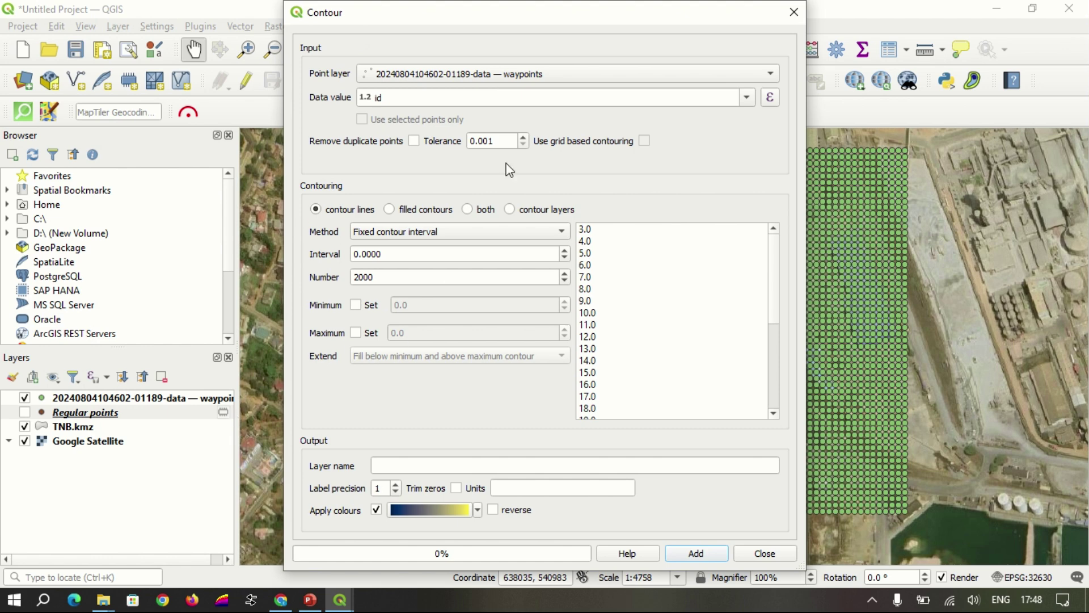
{"action": "left_click", "coordinate": [746, 98]}
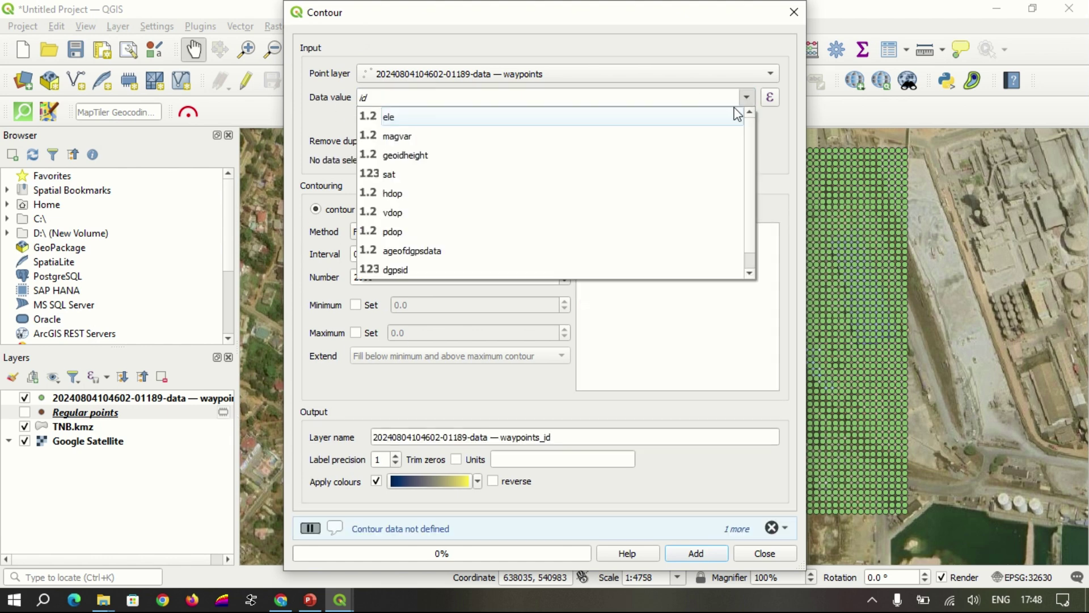
{"action": "left_click", "coordinate": [705, 117]}
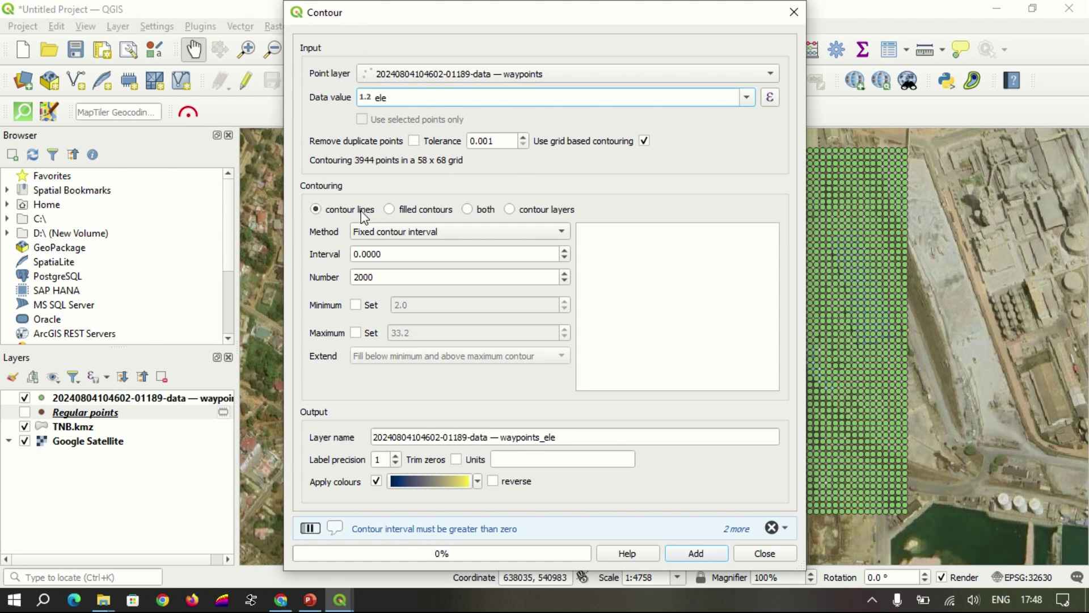
{"action": "left_click", "coordinate": [388, 232]}
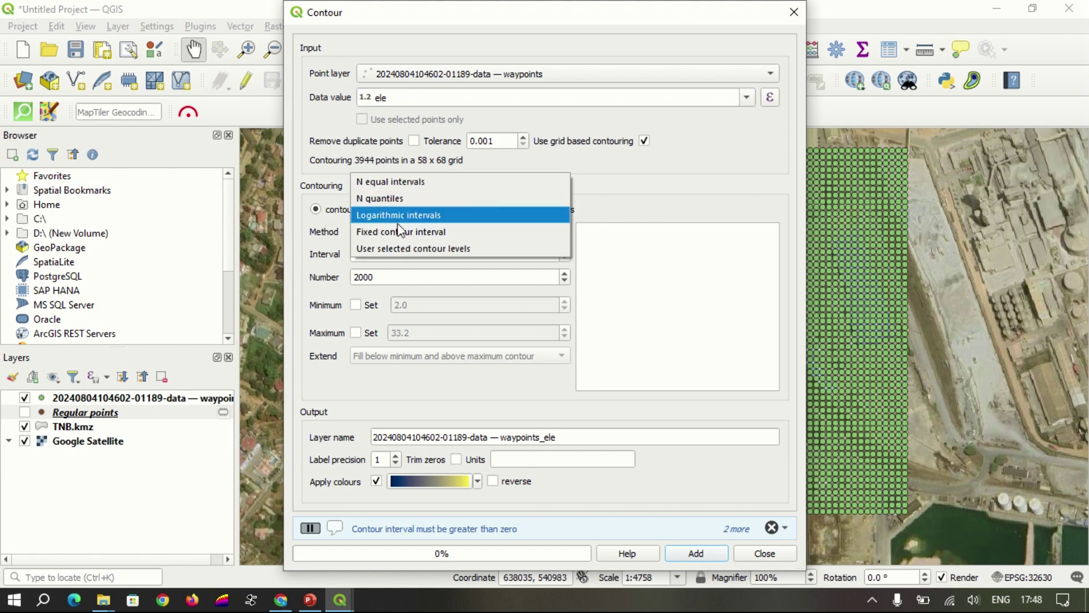
{"action": "left_click", "coordinate": [399, 235]}
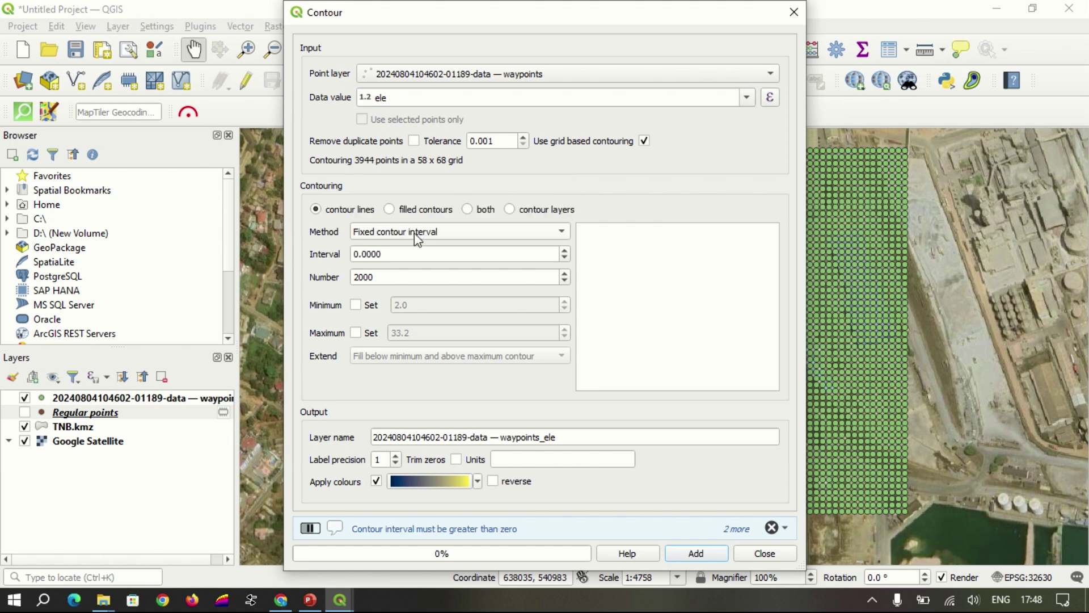
{"action": "left_click", "coordinate": [356, 254]}
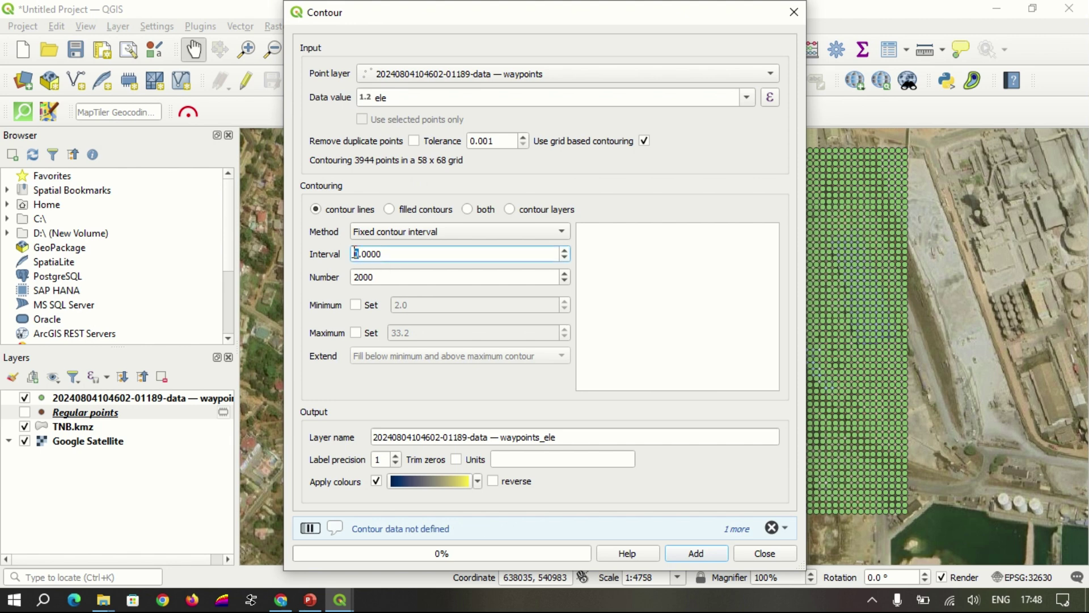
{"action": "type", "text": "2"}
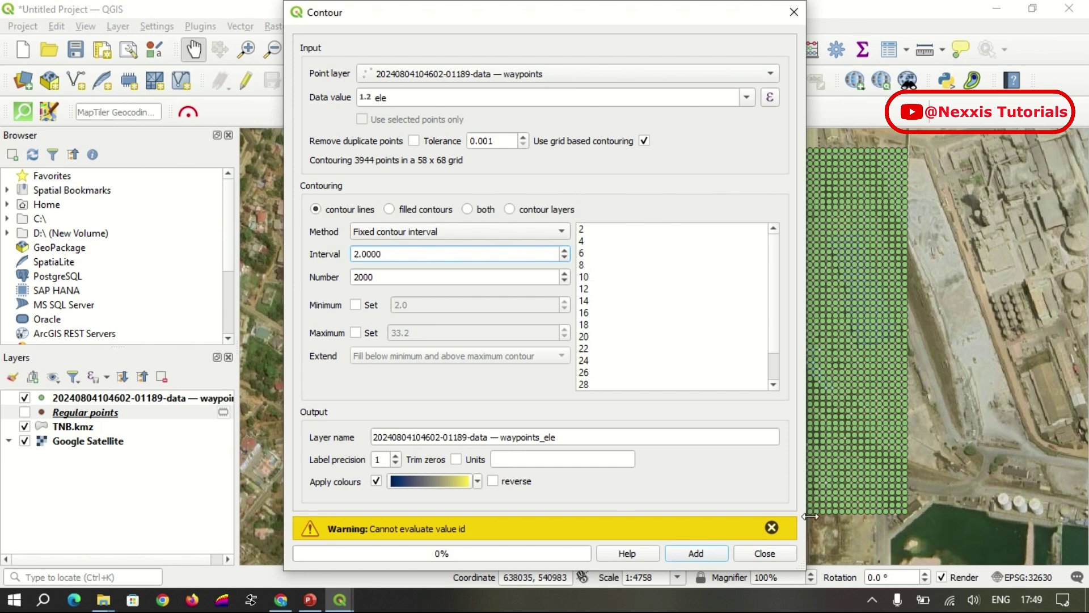
Step: Dismiss the warning, apply the Viridis colour ramp, and add the contour layer
{"action": "left_click", "coordinate": [771, 528]}
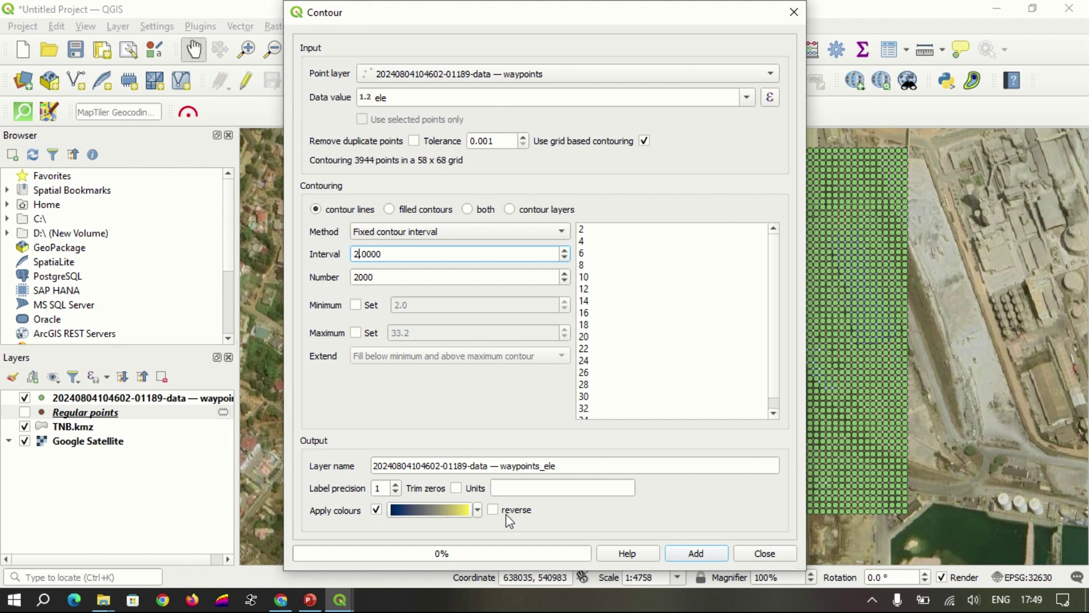
{"action": "left_click", "coordinate": [479, 512]}
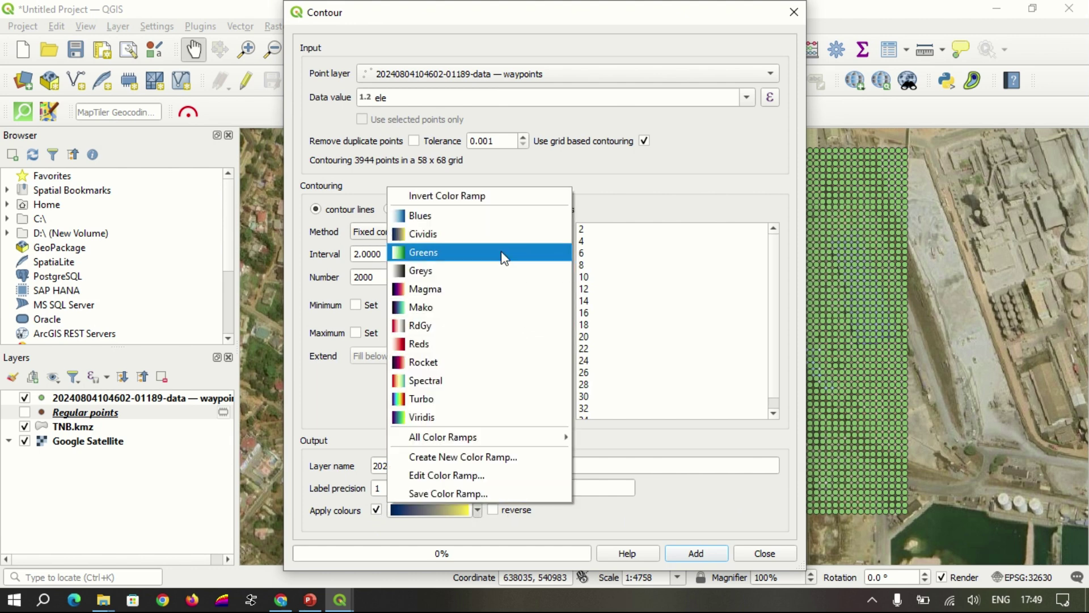
{"action": "left_click", "coordinate": [474, 418]}
{"action": "left_click", "coordinate": [418, 510]}
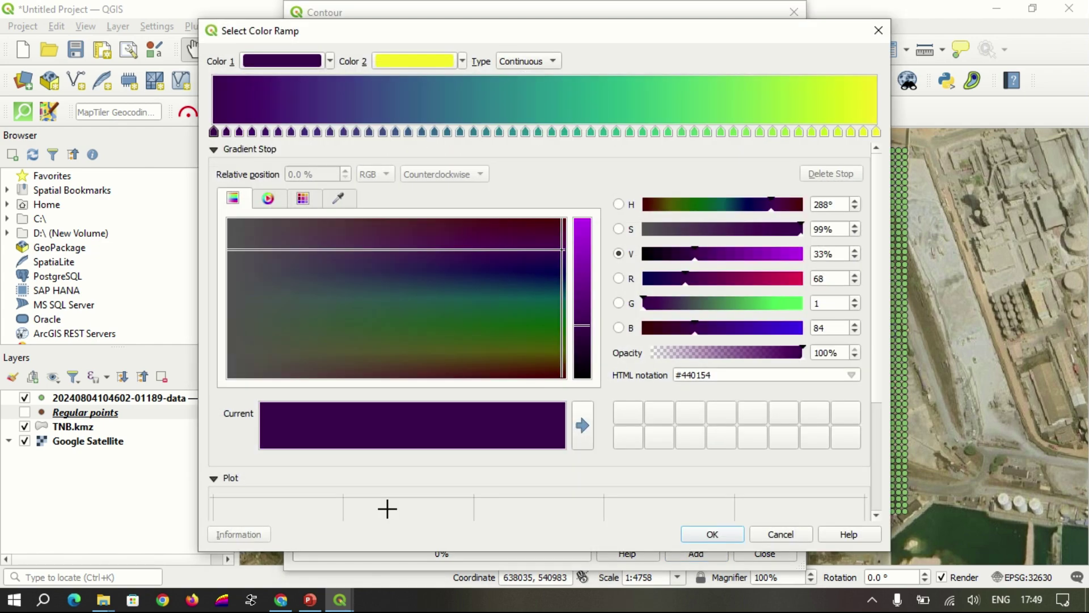
{"action": "left_click", "coordinate": [886, 28]}
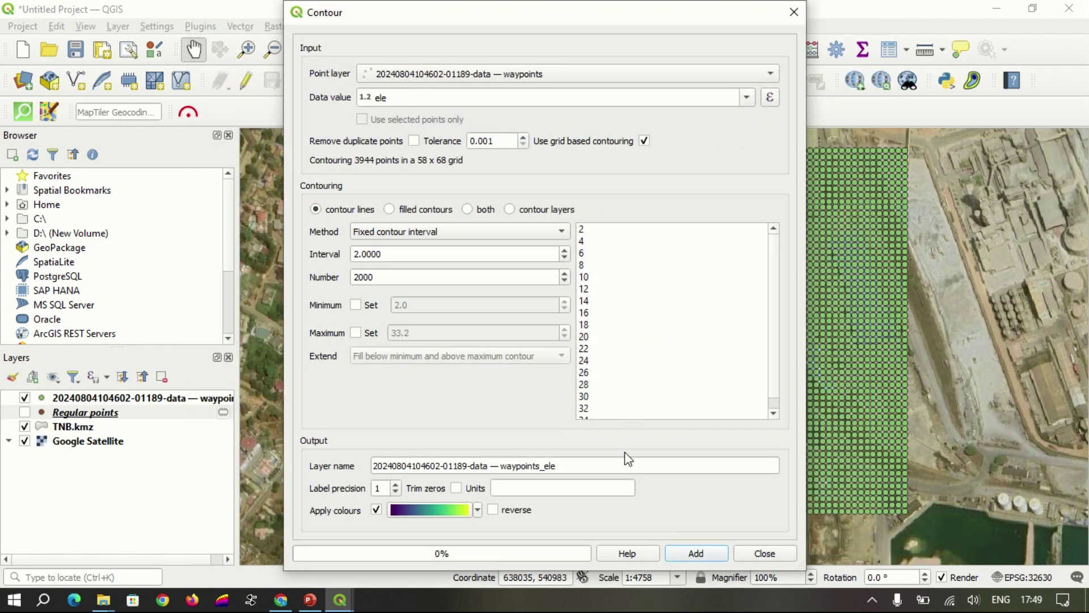
{"action": "left_click", "coordinate": [696, 553]}
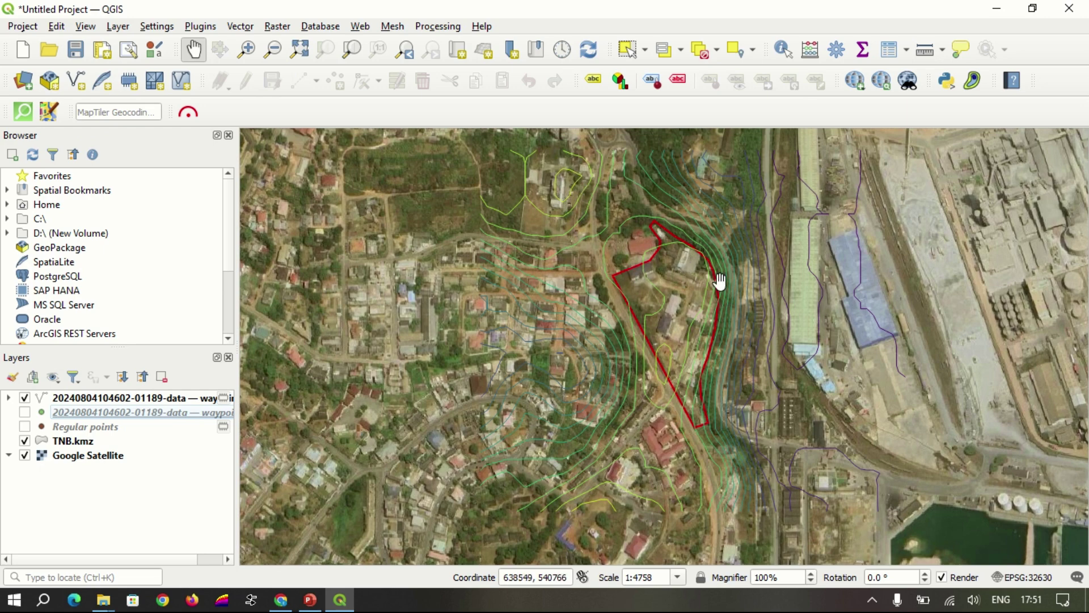
Step: Hide the TNB.kmz and Google Satellite layers and open labelling settings for the contours
{"action": "left_click", "coordinate": [25, 441]}
{"action": "left_click", "coordinate": [24, 455]}
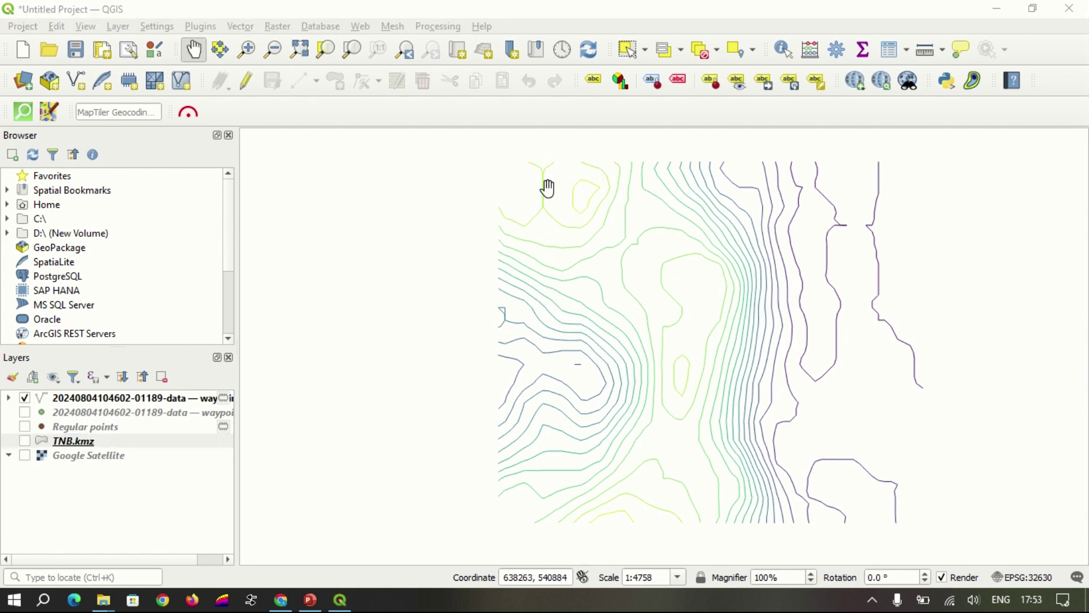
{"action": "left_click", "coordinate": [593, 82]}
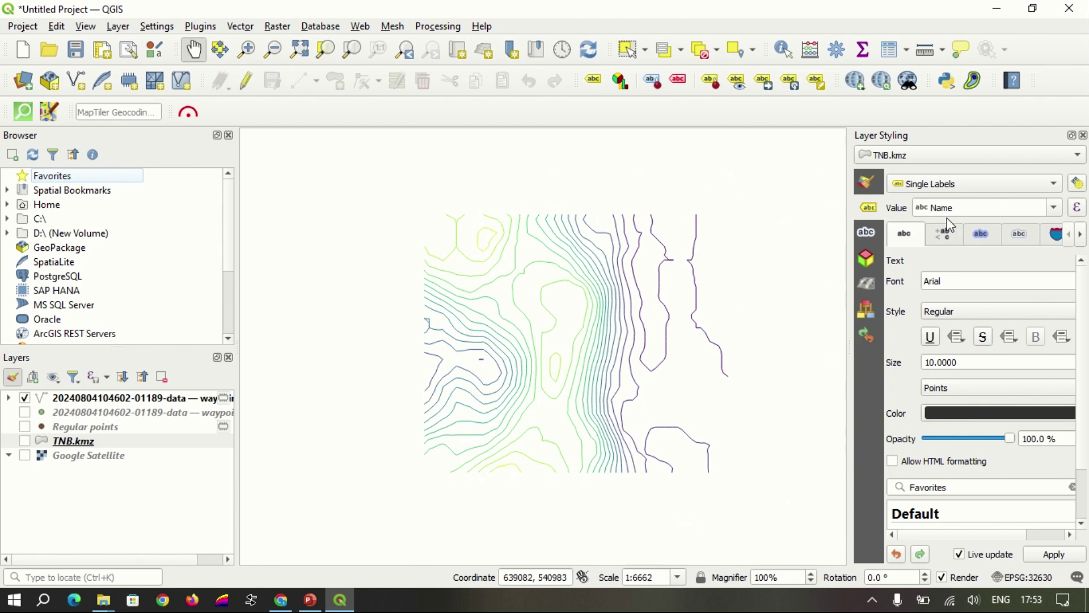
{"action": "left_click", "coordinate": [1074, 158]}
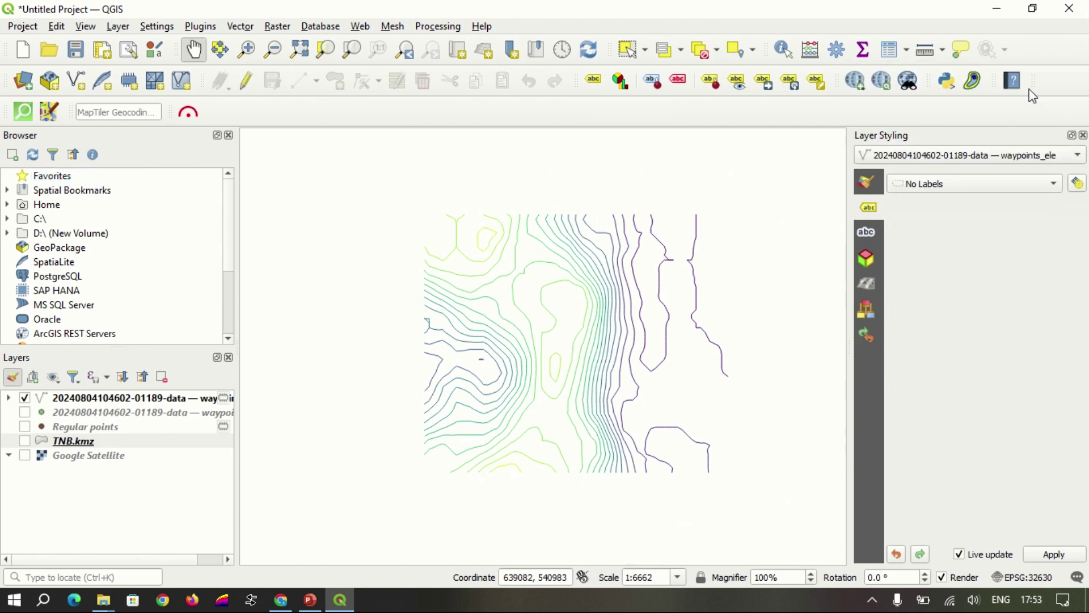
{"action": "left_click", "coordinate": [1042, 182]}
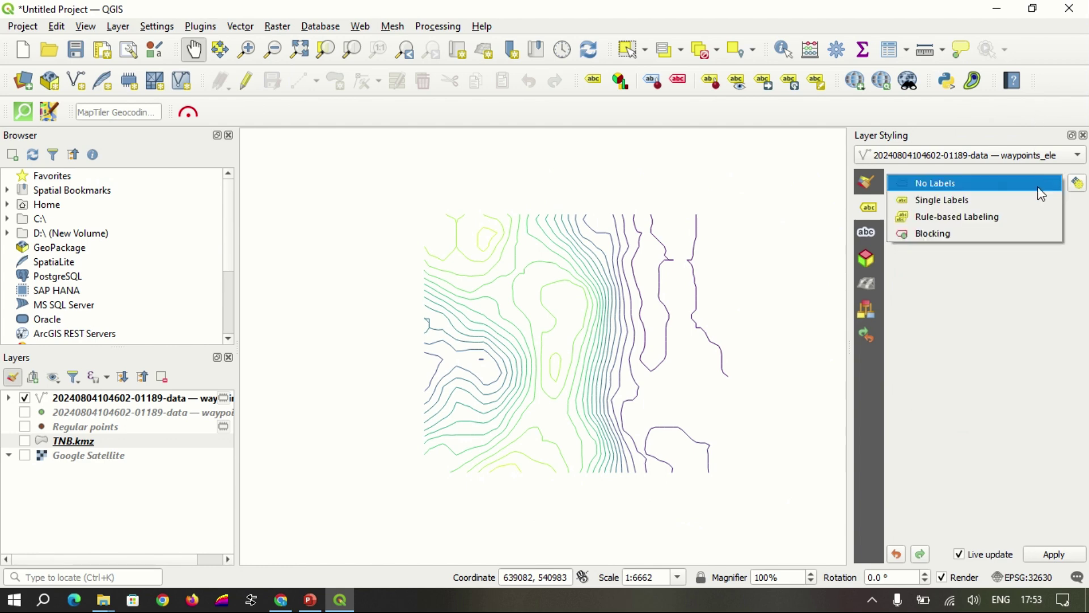
{"action": "left_click", "coordinate": [1034, 203]}
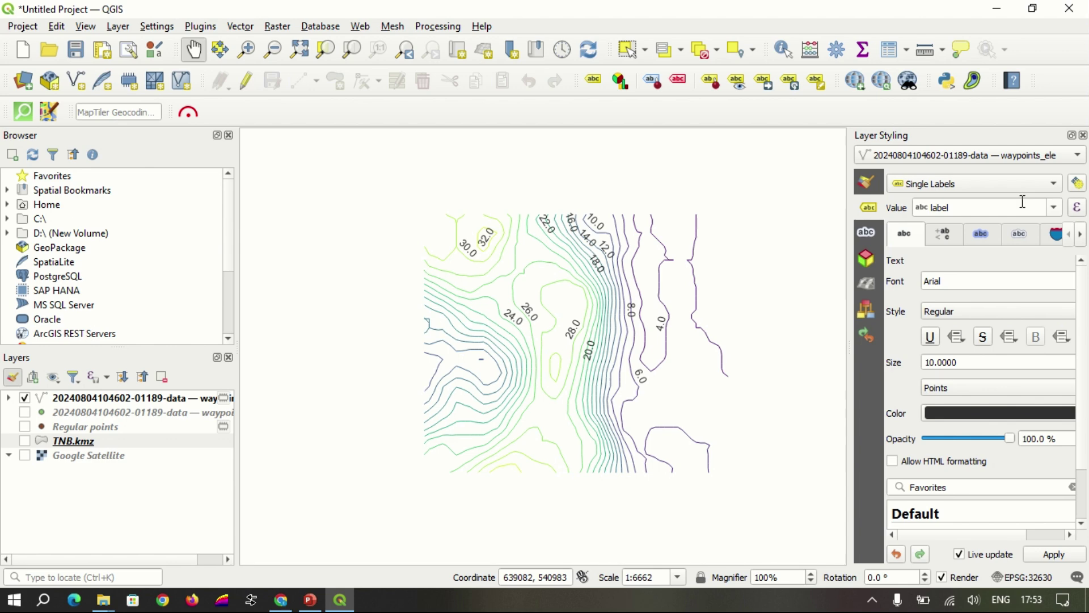
{"action": "scroll", "coordinate": [601, 348], "scroll_direction": "up", "scroll_amount": 3}
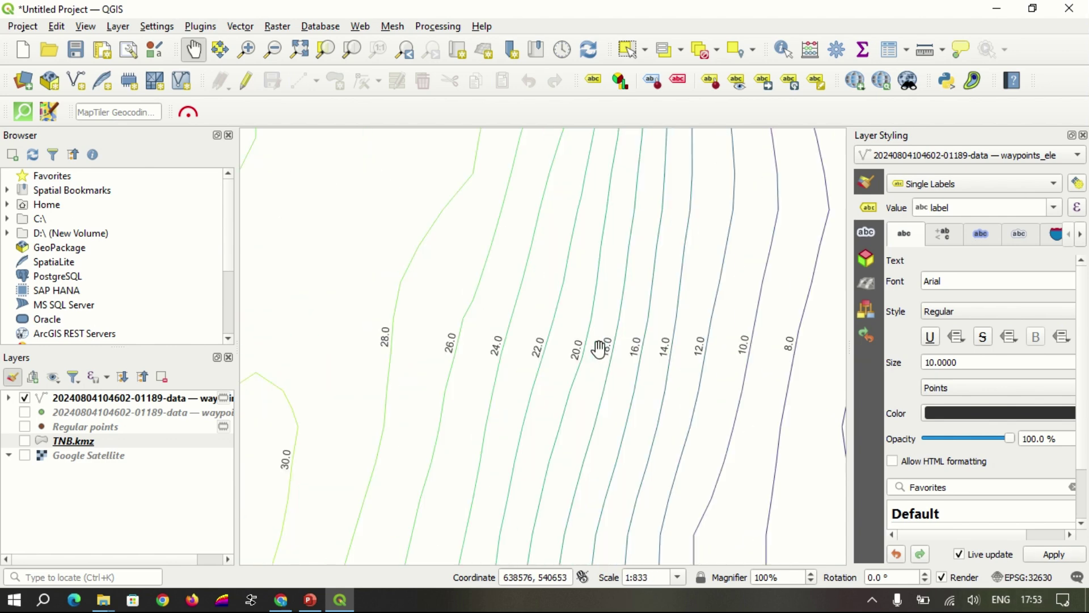
{"action": "scroll", "coordinate": [600, 348], "scroll_direction": "down", "scroll_amount": 3}
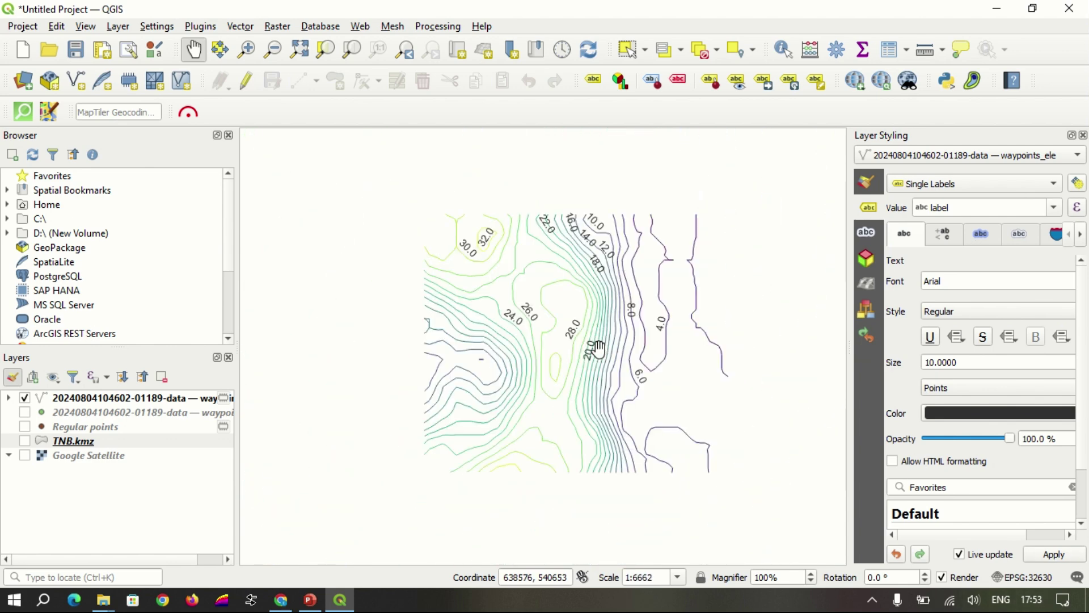
{"action": "scroll", "coordinate": [602, 339], "scroll_direction": "up", "scroll_amount": 2}
{"action": "scroll", "coordinate": [610, 325], "scroll_direction": "down", "scroll_amount": 2}
{"action": "right_click", "coordinate": [136, 400]}
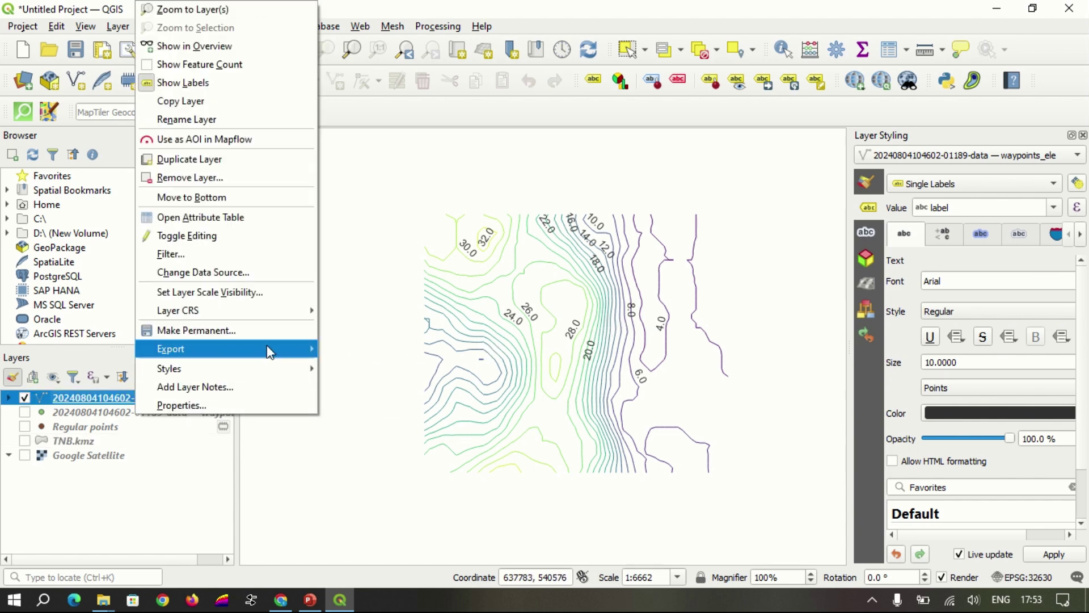
Step: Save the contour layer in AutoCAD DXF format as THN in the GE folder
{"action": "mouse_move", "coordinate": [226, 349]}
{"action": "left_click", "coordinate": [330, 344]}
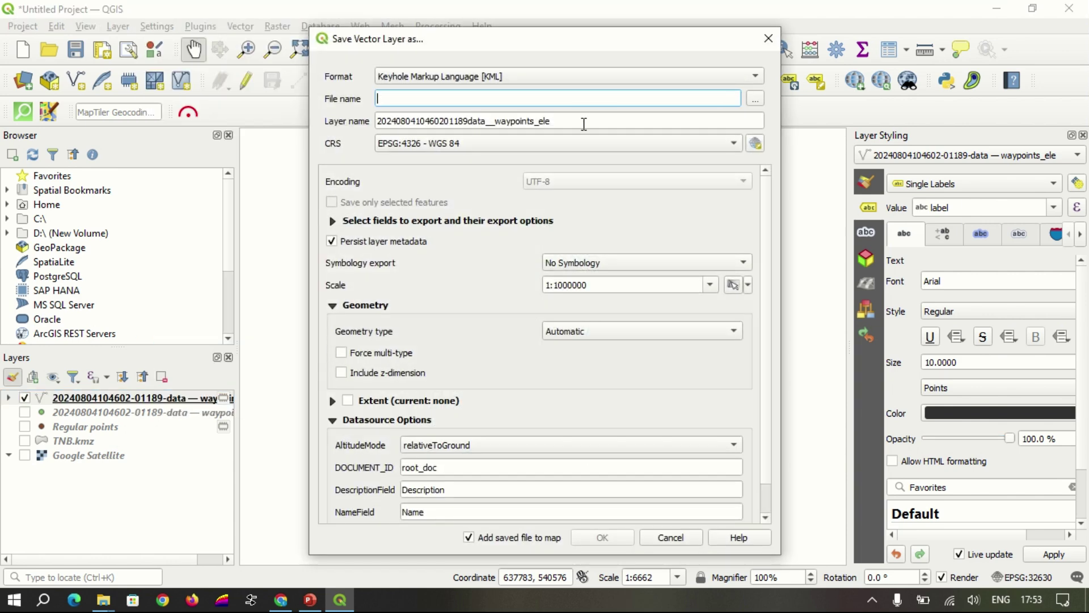
{"action": "left_click", "coordinate": [616, 76]}
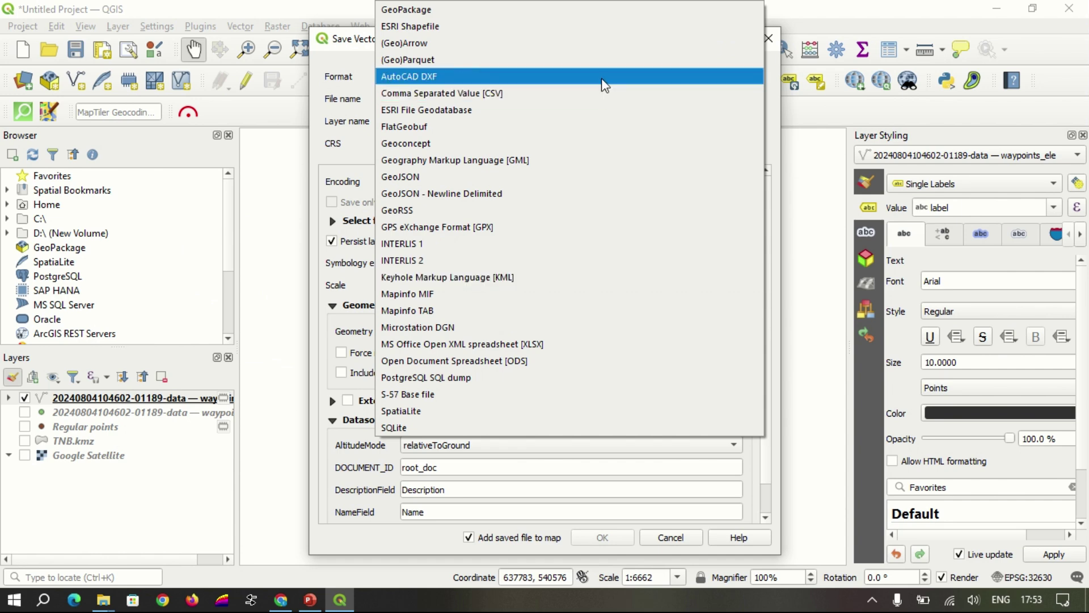
{"action": "left_click", "coordinate": [602, 77]}
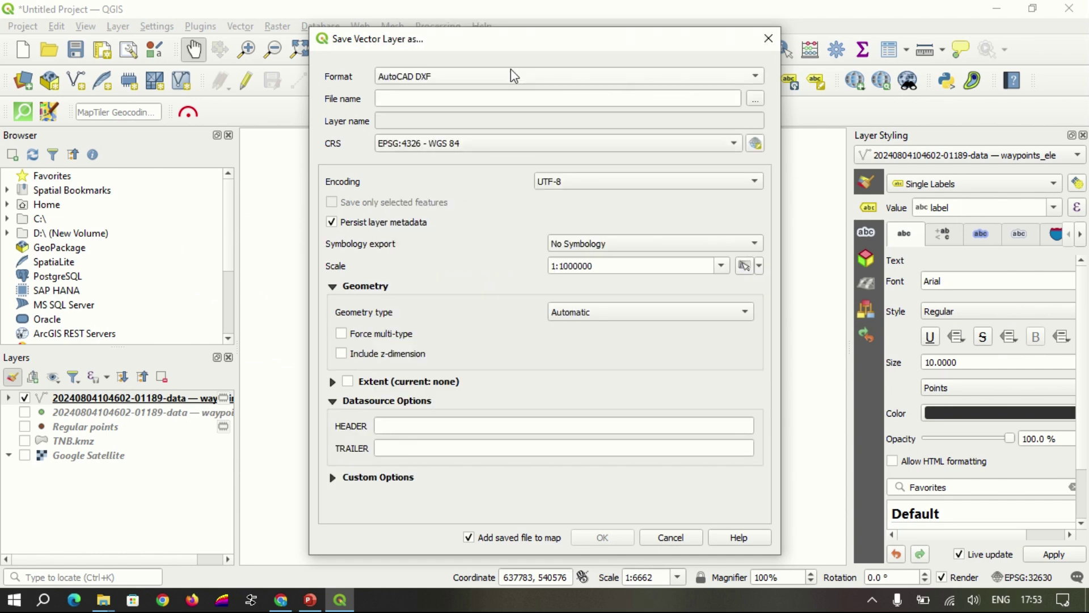
{"action": "left_click", "coordinate": [755, 100]}
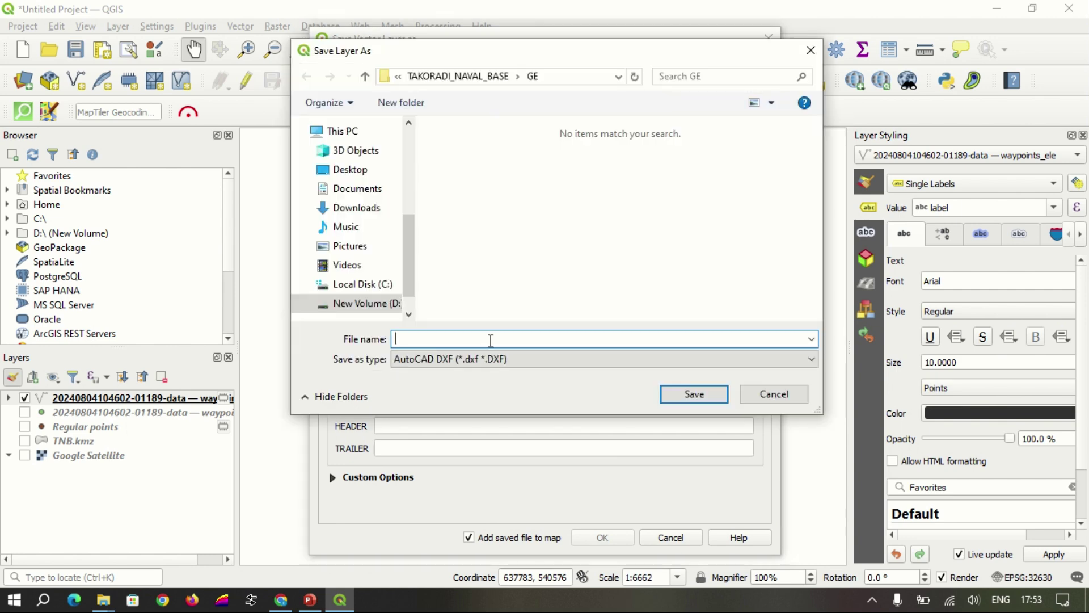
{"action": "type", "text": "THN"}
{"action": "left_click", "coordinate": [696, 394]}
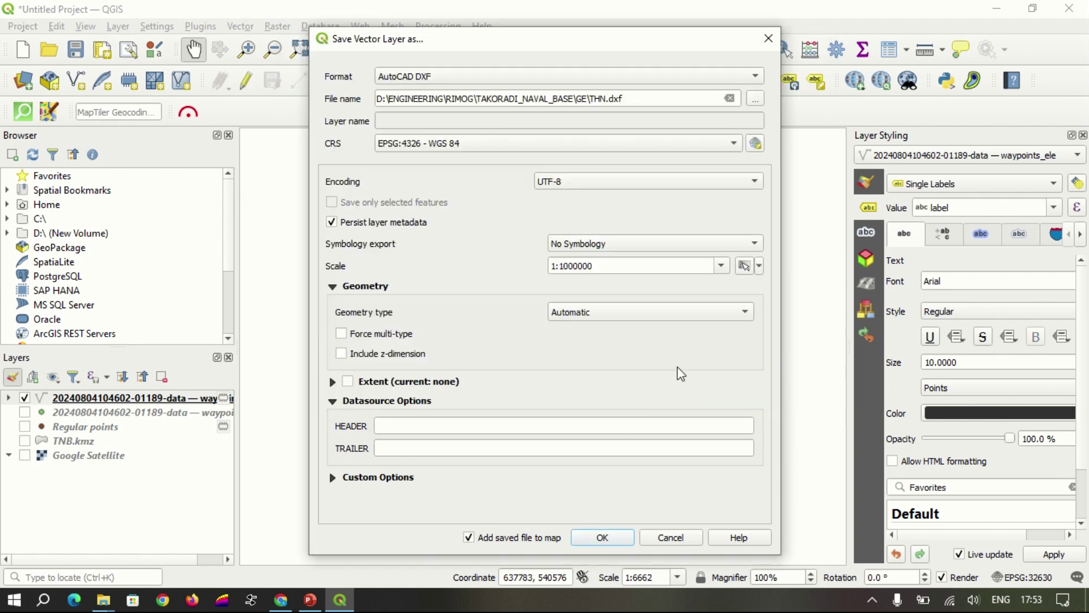
Step: Export in the project CRS (UTM zone 30N) without adding the file to the map
{"action": "left_click", "coordinate": [694, 144]}
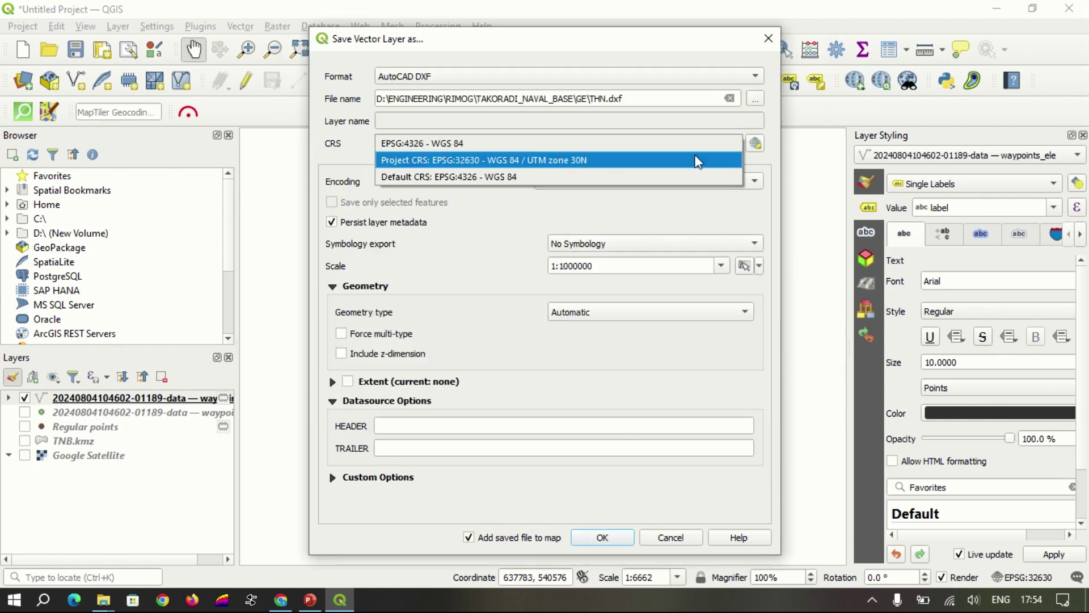
{"action": "left_click", "coordinate": [698, 160]}
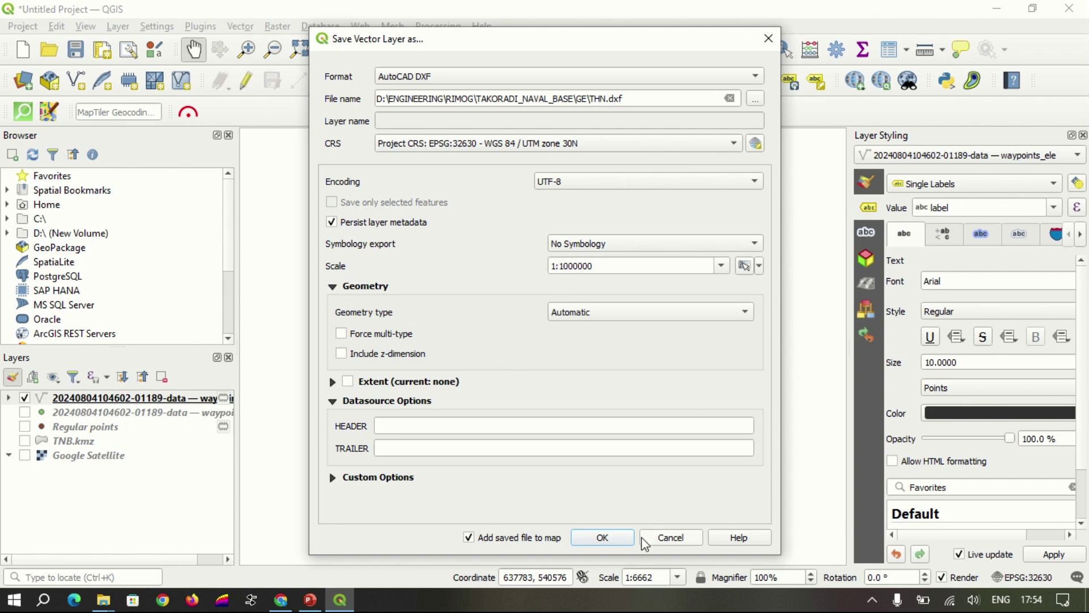
{"action": "left_click", "coordinate": [469, 539]}
{"action": "left_click", "coordinate": [600, 538]}
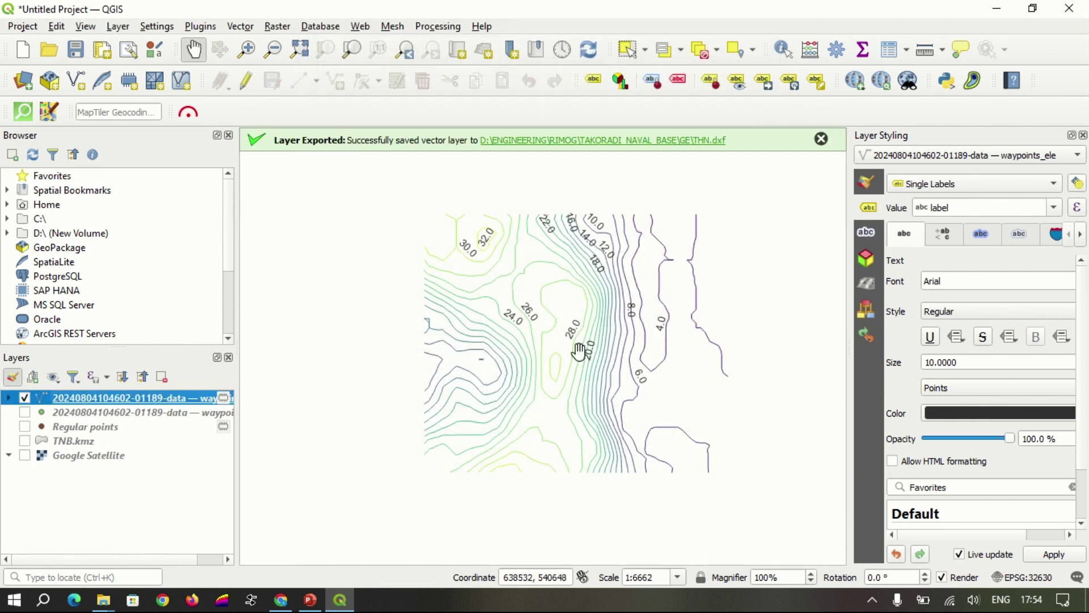
{"action": "scroll", "coordinate": [587, 332], "scroll_direction": "up", "scroll_amount": 2}
{"action": "scroll", "coordinate": [587, 332], "scroll_direction": "up", "scroll_amount": 1}
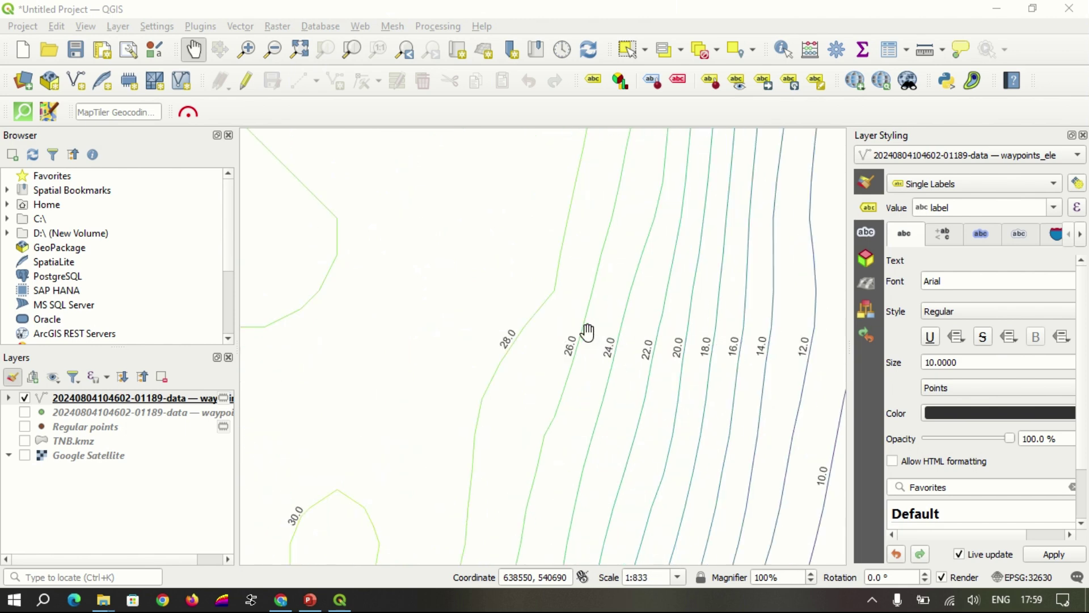
{"action": "scroll", "coordinate": [587, 332], "scroll_direction": "down", "scroll_amount": 1}
{"action": "scroll", "coordinate": [587, 332], "scroll_direction": "down", "scroll_amount": 2}
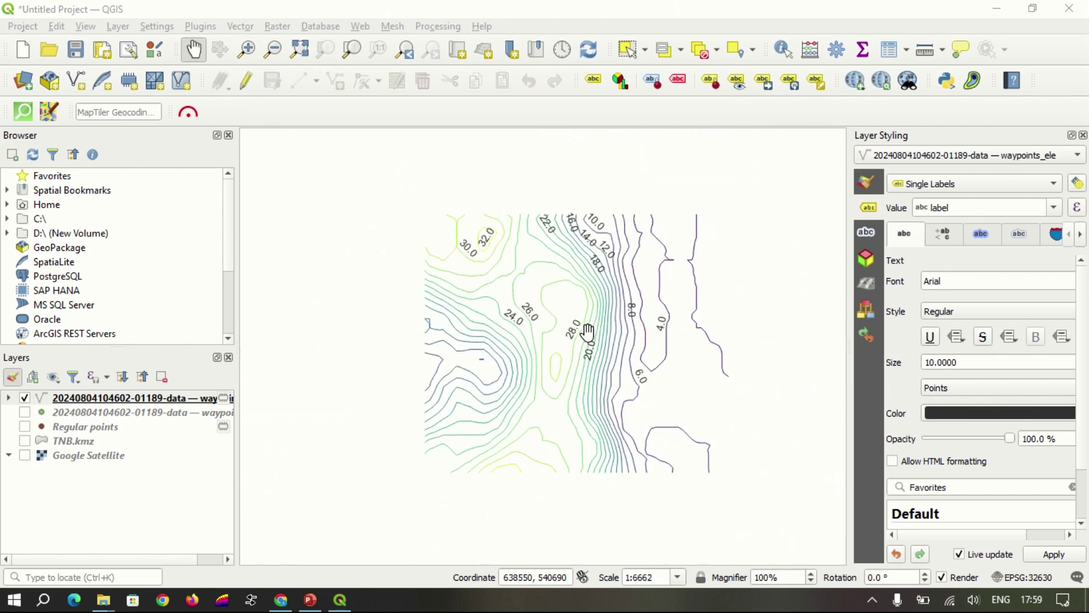
Step: Turn the Google Satellite layer back on beneath the labelled contour lines
{"action": "left_click", "coordinate": [24, 455]}
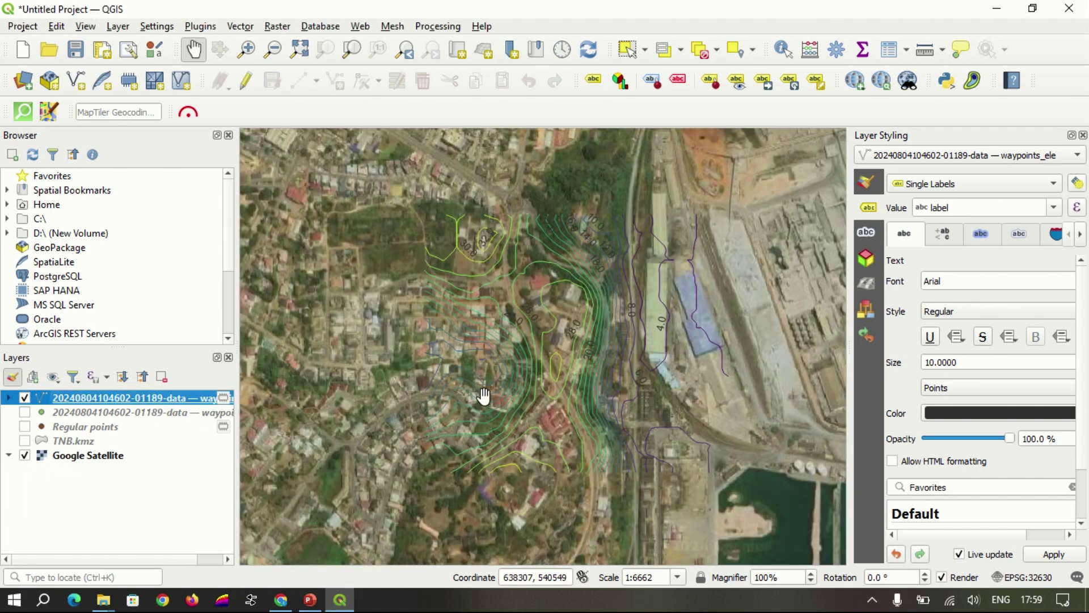
{"action": "scroll", "coordinate": [522, 373], "scroll_direction": "up", "scroll_amount": 1}
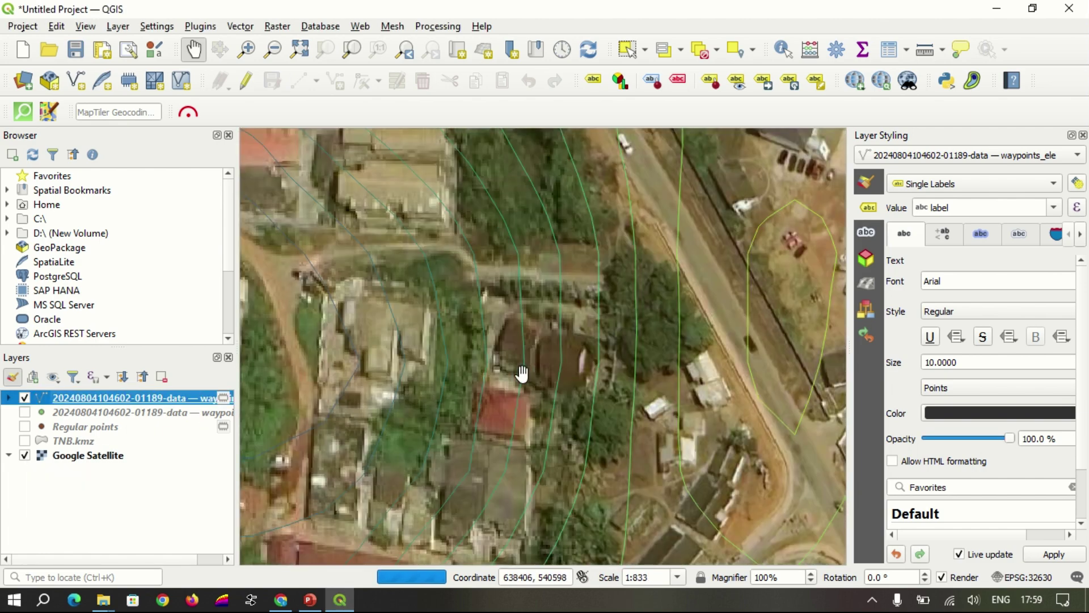
{"action": "scroll", "coordinate": [697, 250], "scroll_direction": "up", "scroll_amount": 2}
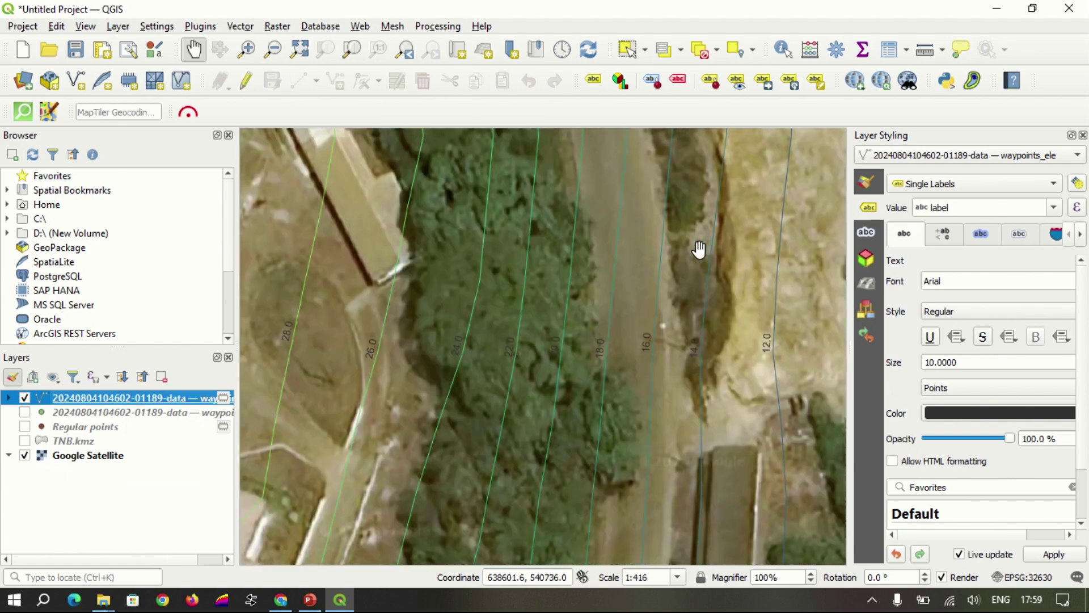
{"action": "scroll", "coordinate": [684, 319], "scroll_direction": "down", "scroll_amount": 1}
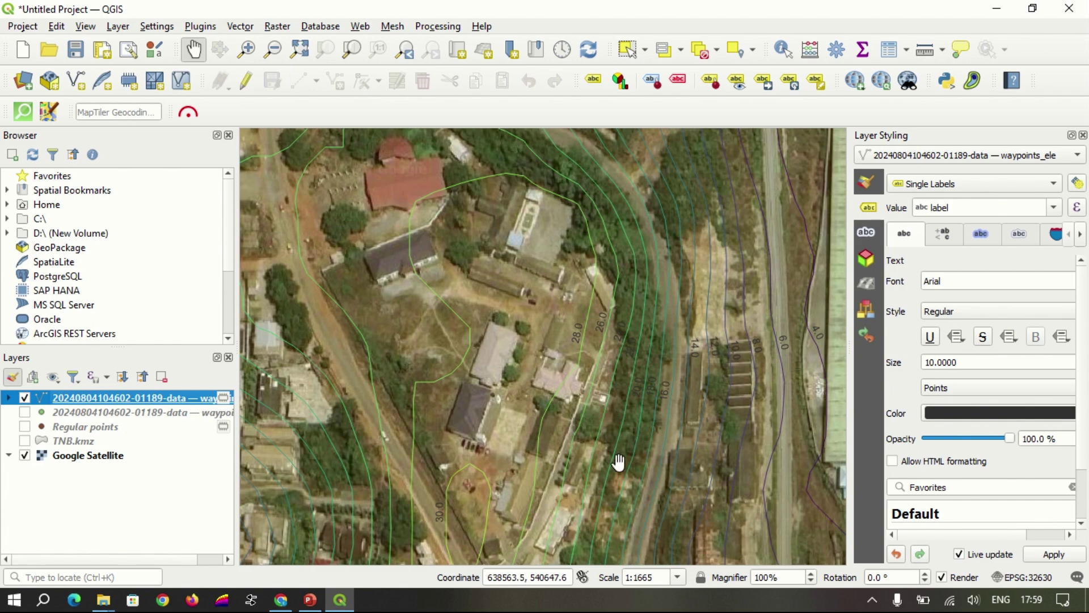
{"action": "scroll", "coordinate": [635, 390], "scroll_direction": "up", "scroll_amount": 2}
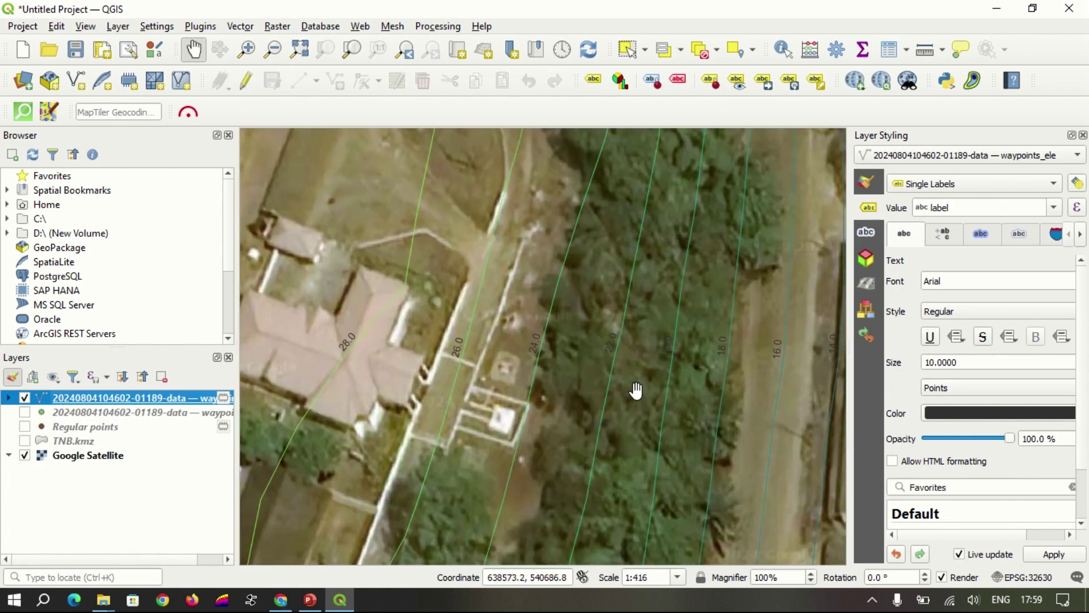
{"action": "scroll", "coordinate": [636, 390], "scroll_direction": "down", "scroll_amount": 2}
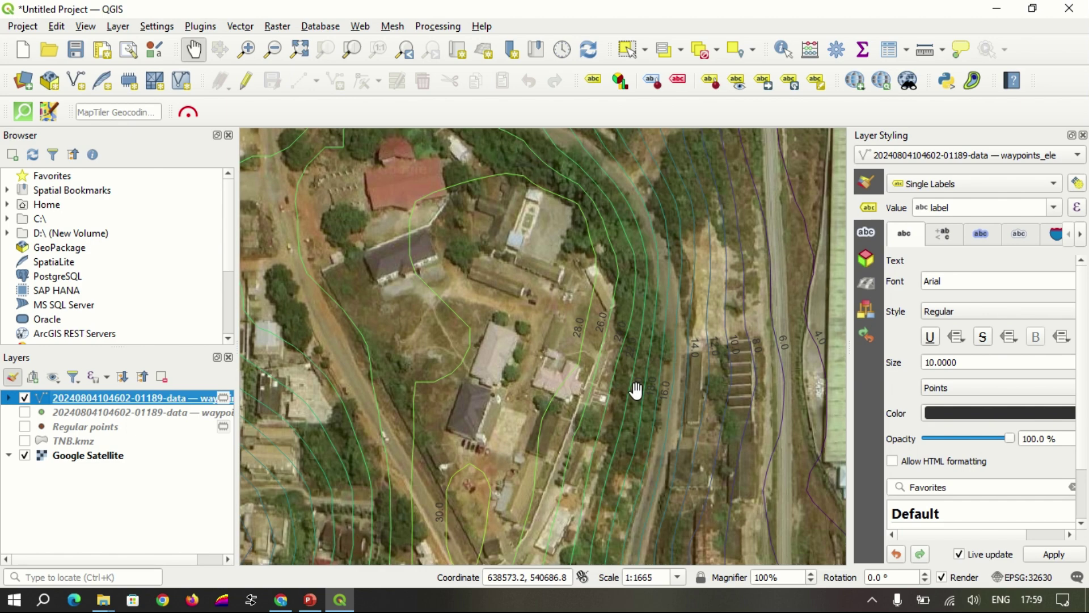
{"action": "scroll", "coordinate": [636, 390], "scroll_direction": "down", "scroll_amount": 1}
{"action": "scroll", "coordinate": [636, 390], "scroll_direction": "up", "scroll_amount": 1}
{"action": "scroll", "coordinate": [636, 354], "scroll_direction": "down", "scroll_amount": 1}
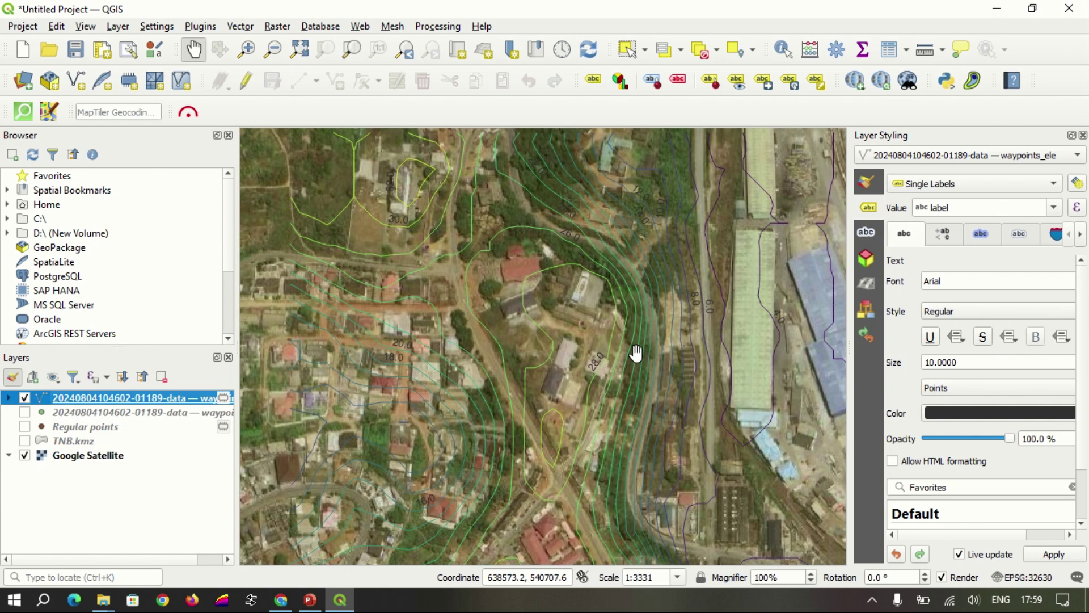
{"action": "scroll", "coordinate": [649, 307], "scroll_direction": "up", "scroll_amount": 2}
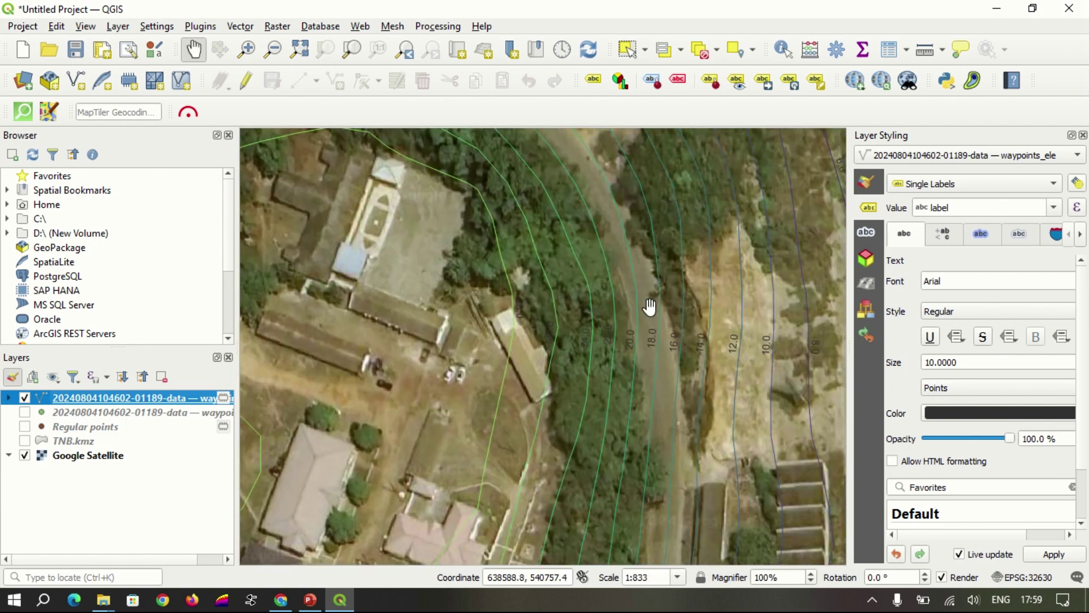
{"action": "scroll", "coordinate": [648, 307], "scroll_direction": "down", "scroll_amount": 1}
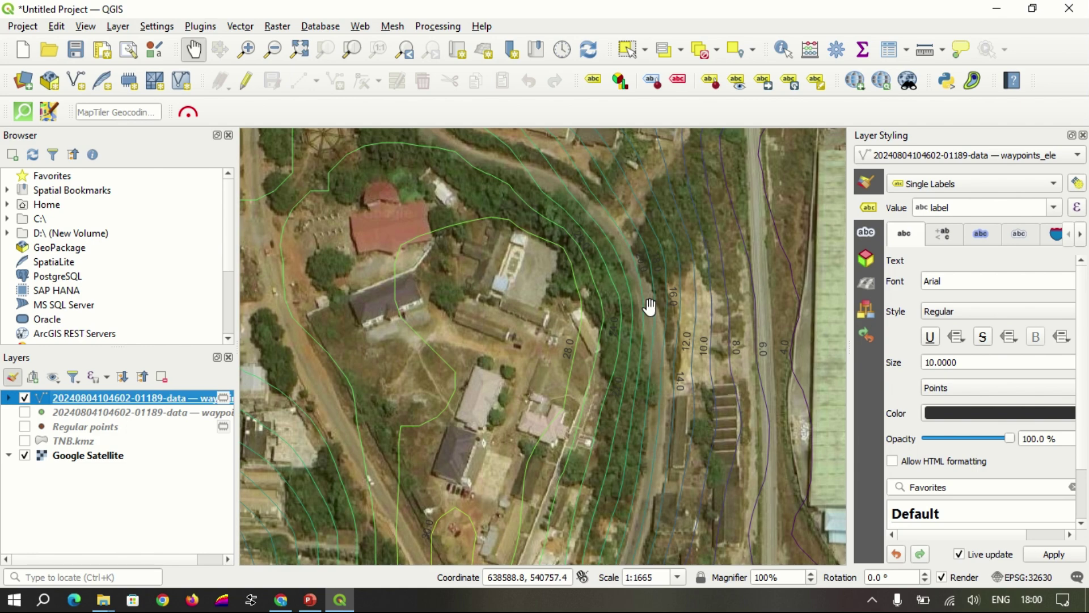
{"action": "scroll", "coordinate": [649, 307], "scroll_direction": "down", "scroll_amount": 1}
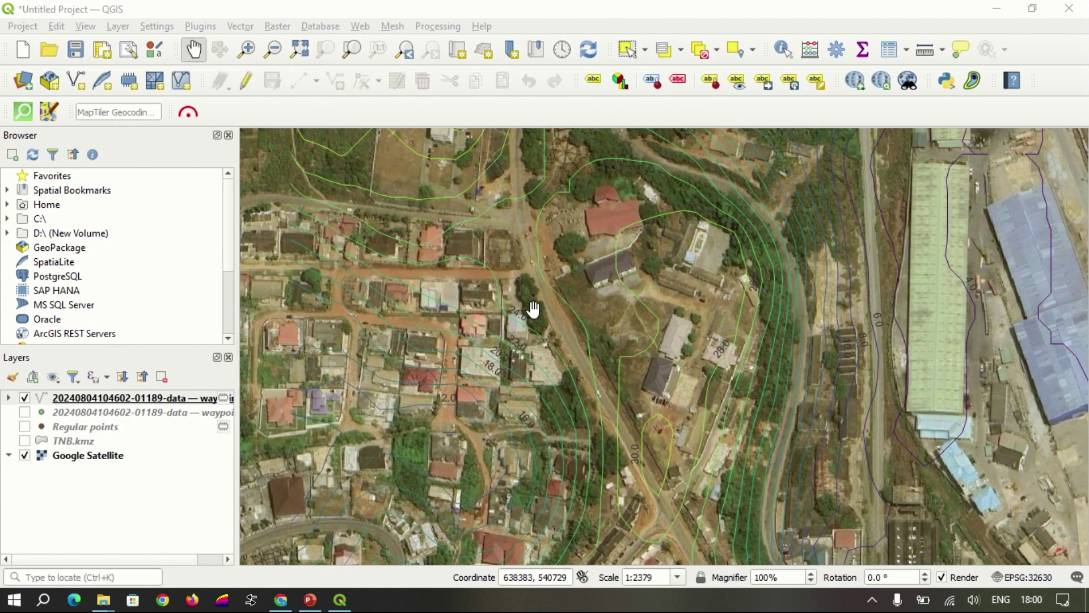
{"action": "scroll", "coordinate": [531, 308], "scroll_direction": "down", "scroll_amount": 1}
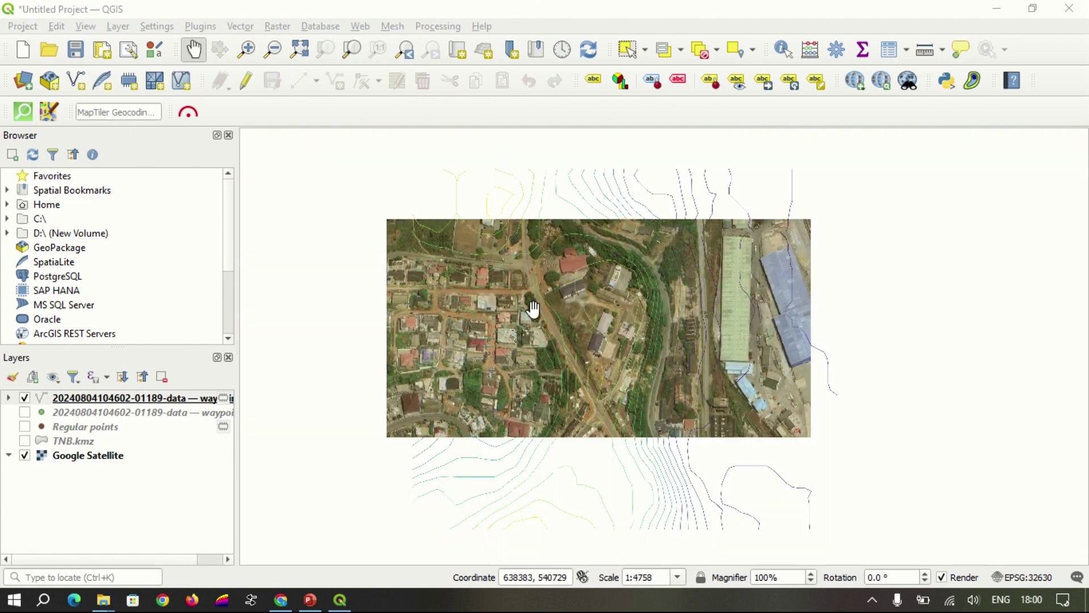